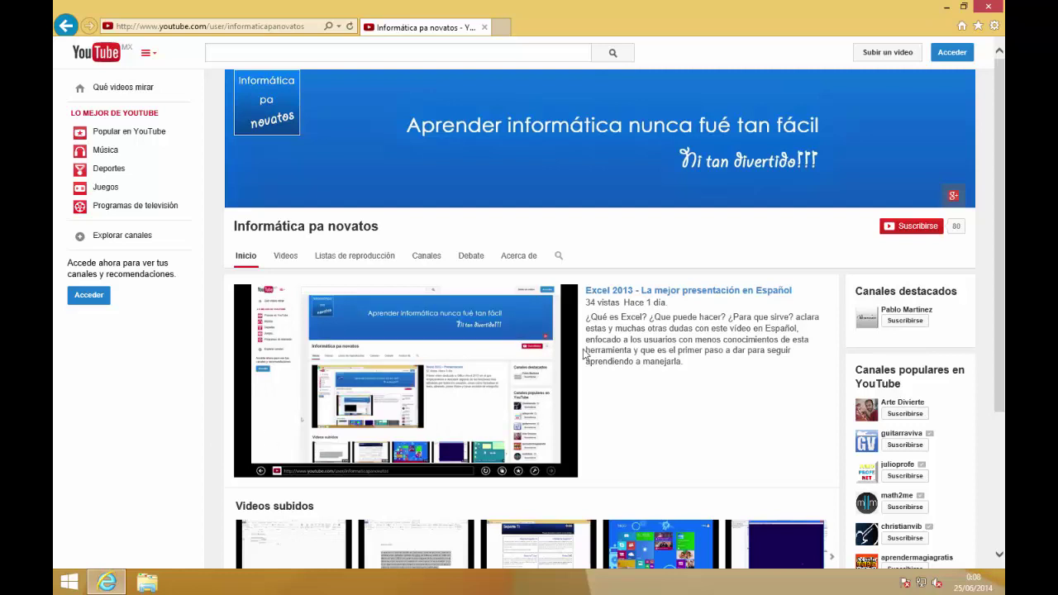
Open the channel's Videos tab and scroll through its uploads, ending back at the top
click(291, 263)
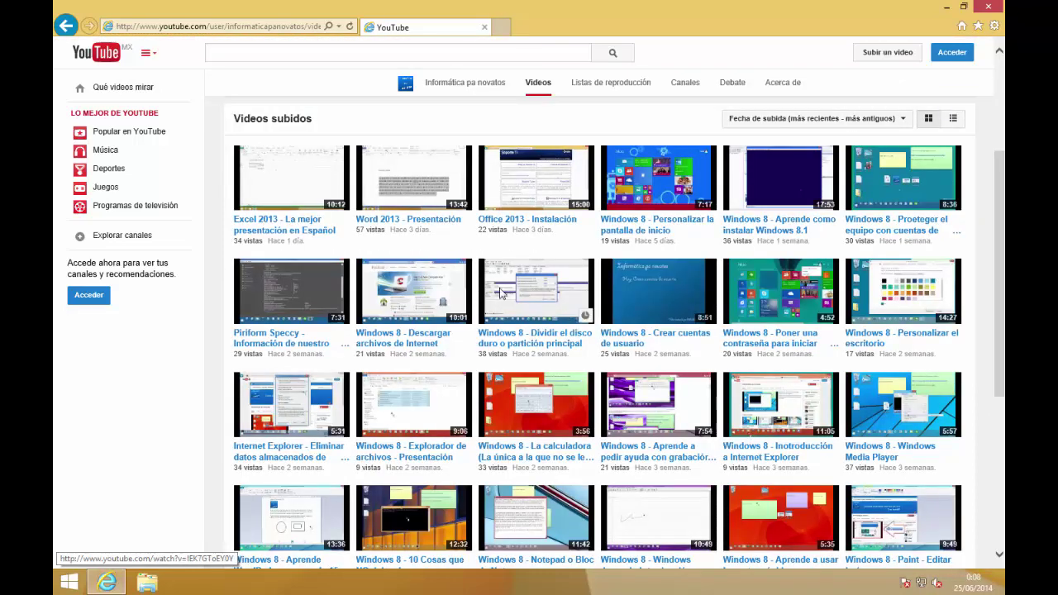
scroll(496, 281, down, 2)
scroll(584, 331, down, 2)
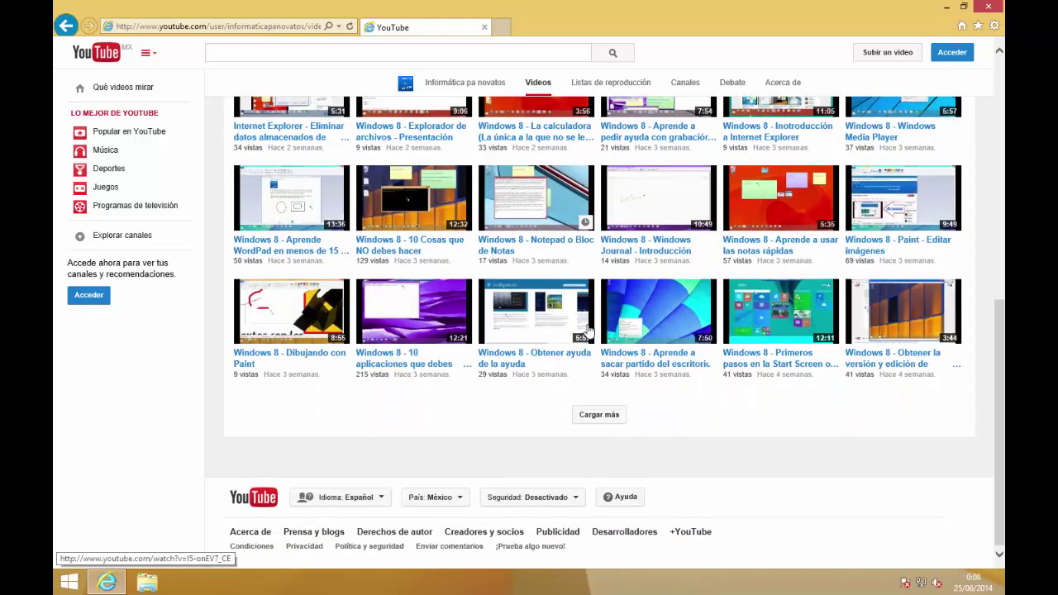
scroll(583, 331, up, 2)
scroll(562, 370, up, 2)
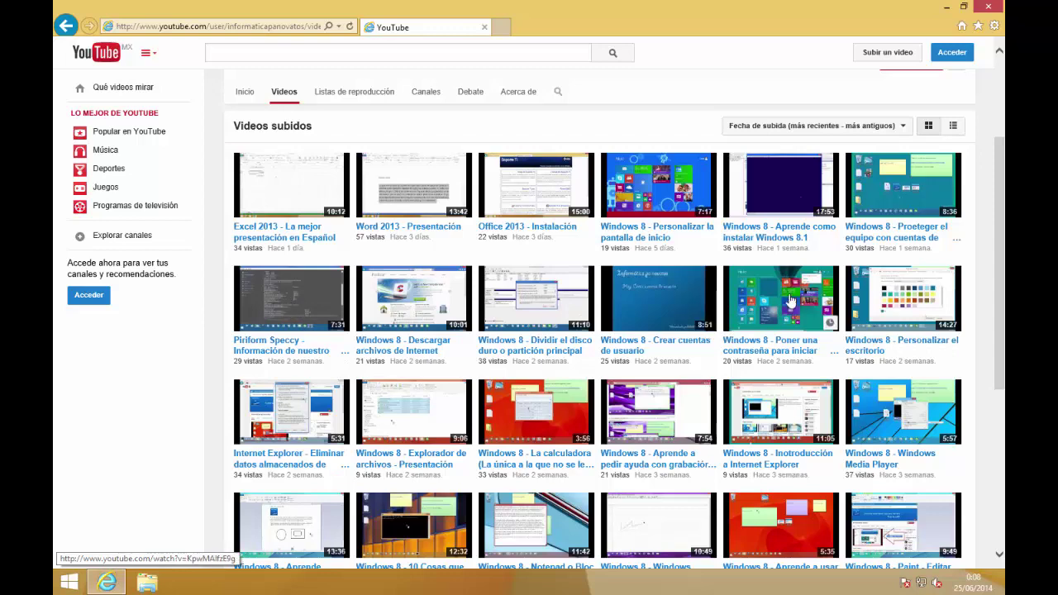
scroll(626, 332, down, 1)
scroll(541, 295, up, 3)
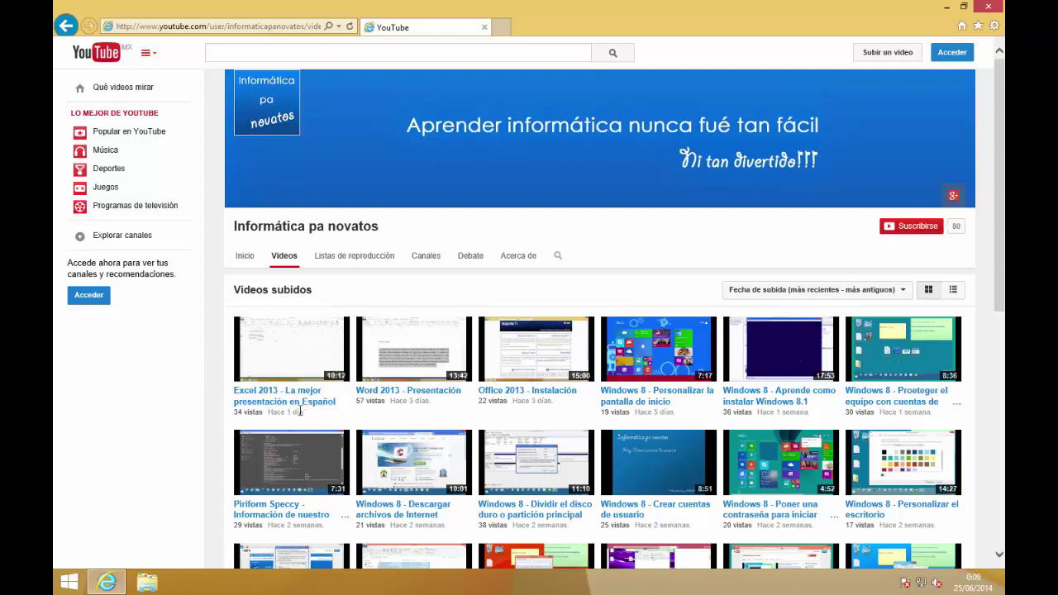
Close Internet Explorer and launch PowerPoint 2013 from the Windows 8 Start screen
click(484, 27)
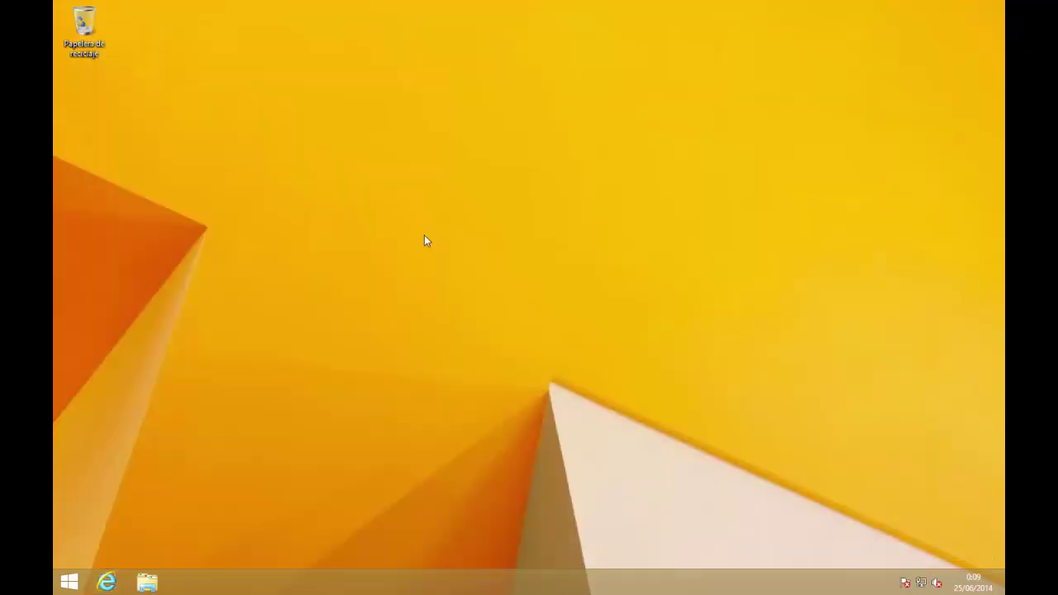
key(super)
click(268, 154)
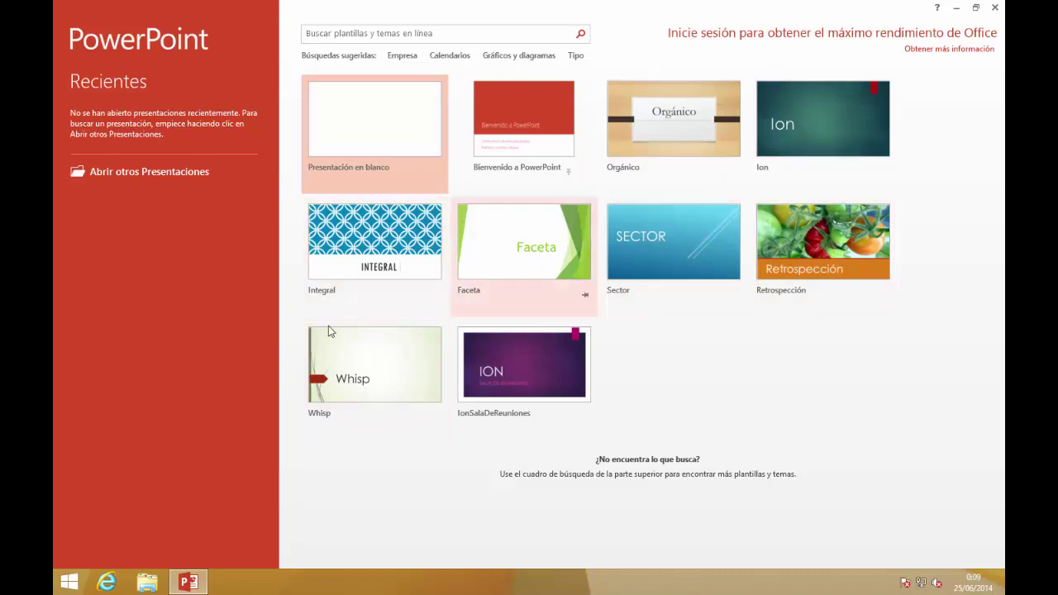
Create a new Faceta presentation, previewing pink, blue and dark variants before choosing green
click(531, 265)
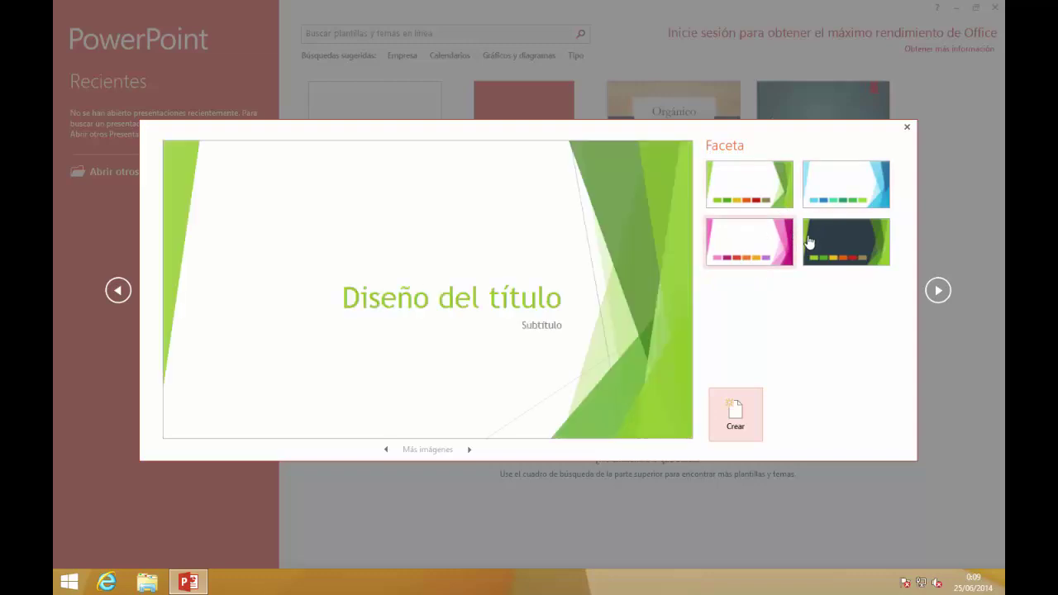
click(758, 242)
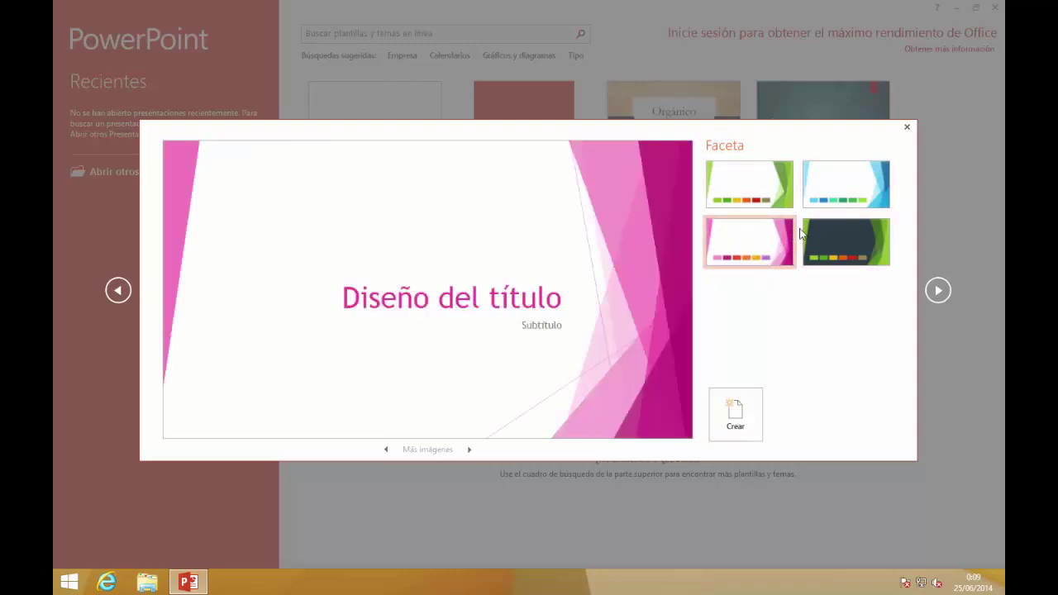
click(843, 203)
click(830, 258)
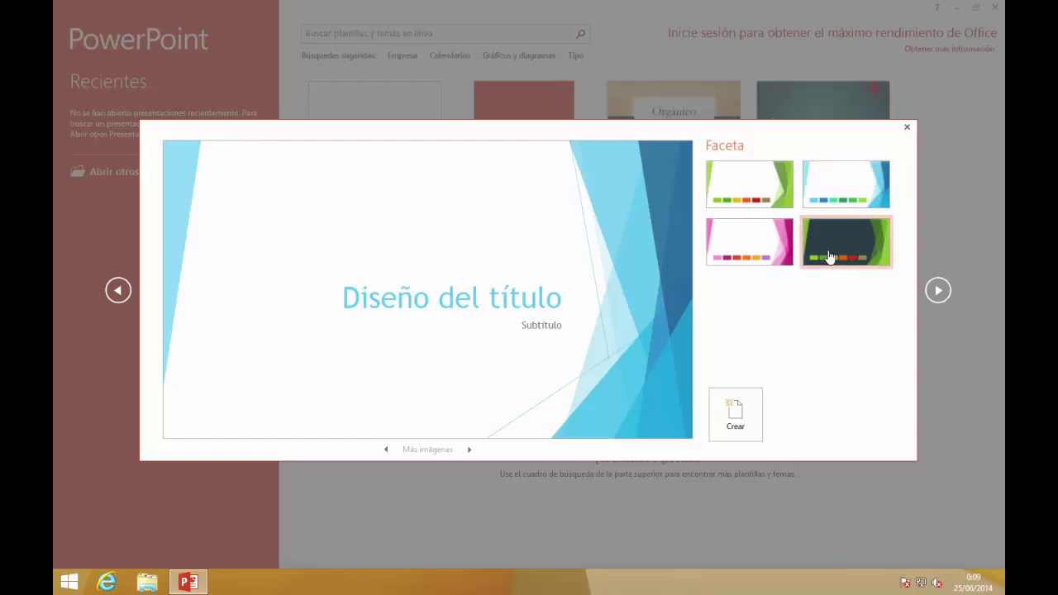
click(769, 198)
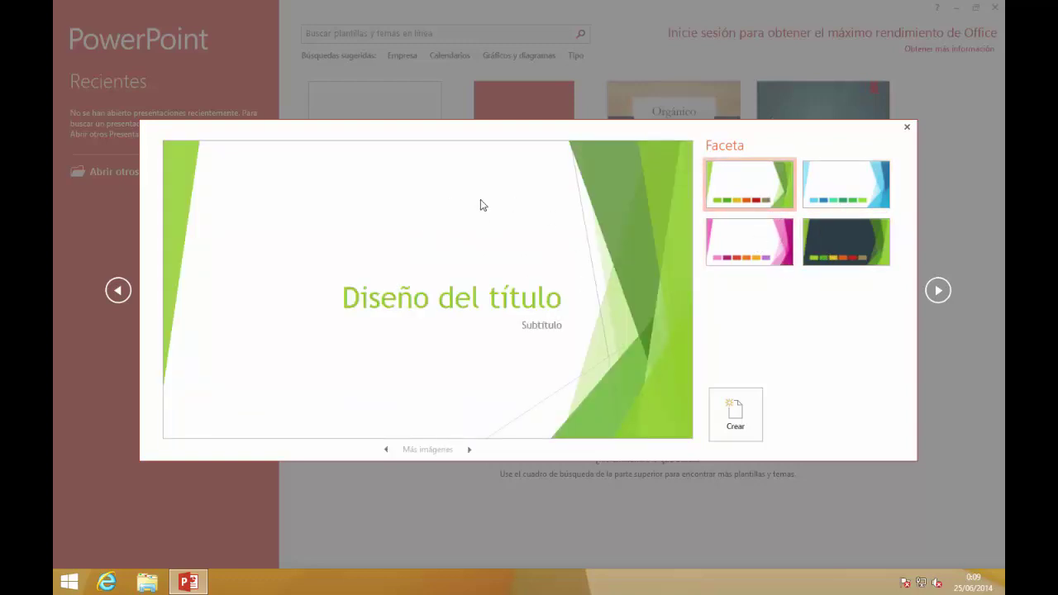
click(752, 418)
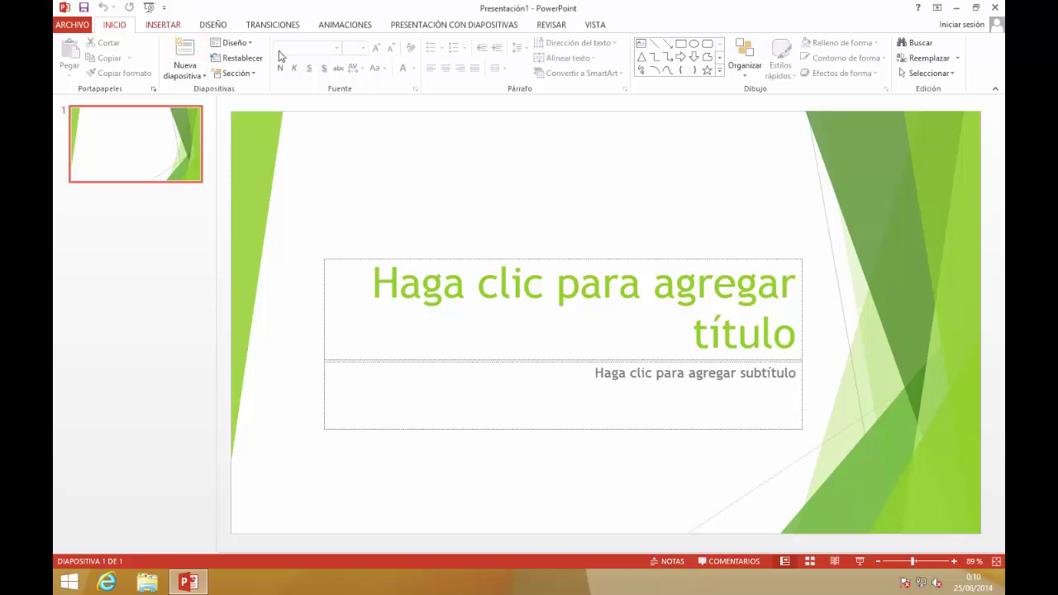
click(167, 26)
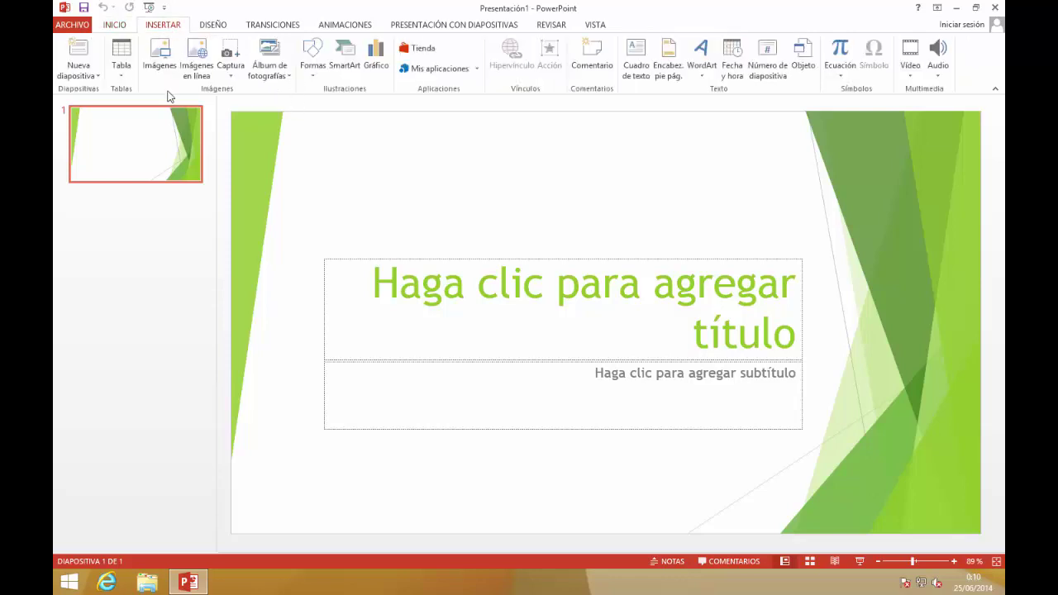
click(214, 25)
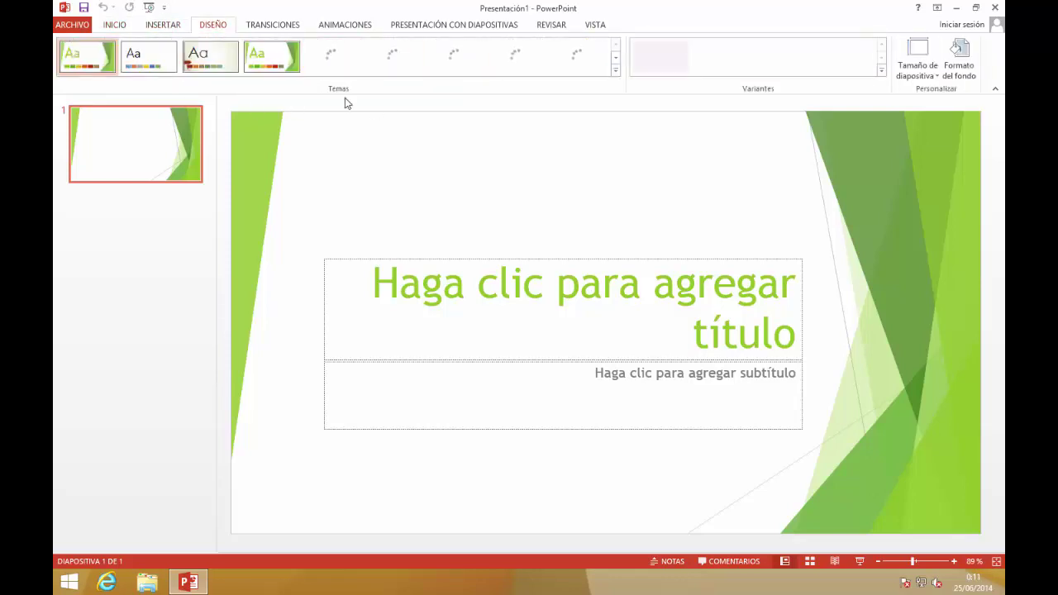
click(114, 25)
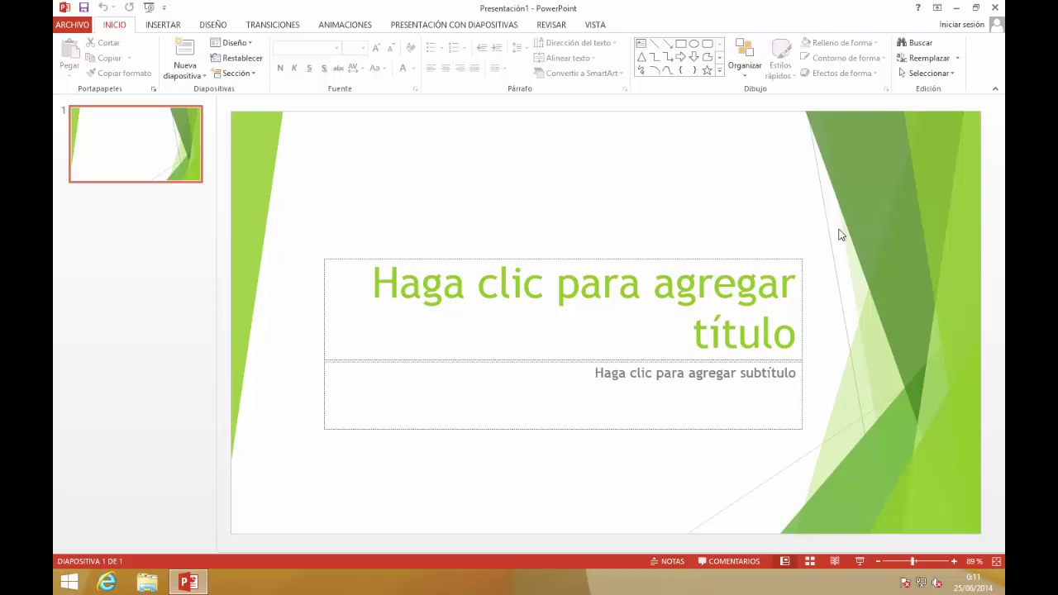
Insert a new second slide after slide 1
click(125, 252)
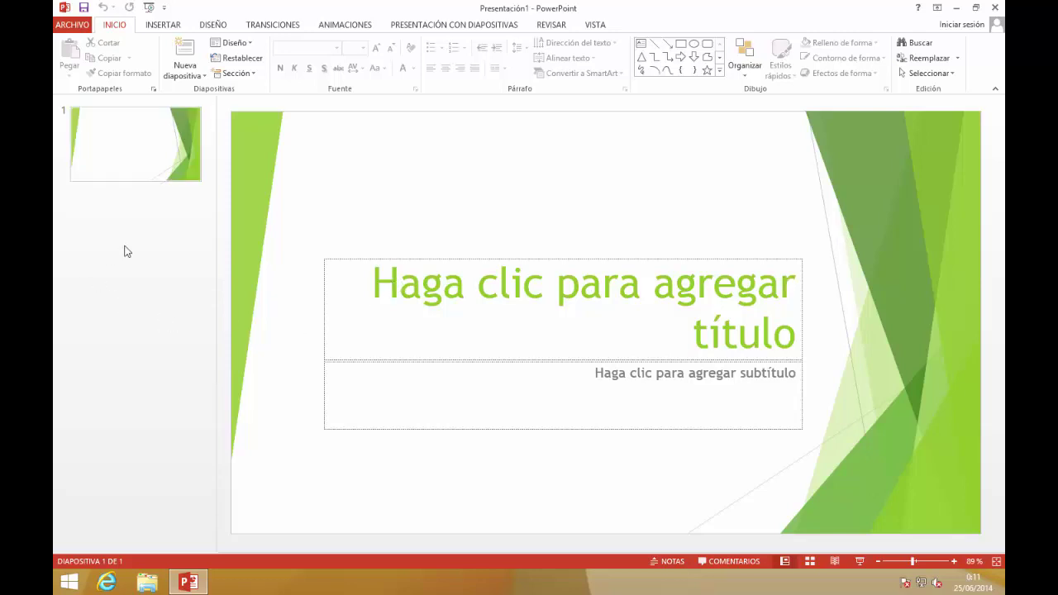
right_click(125, 251)
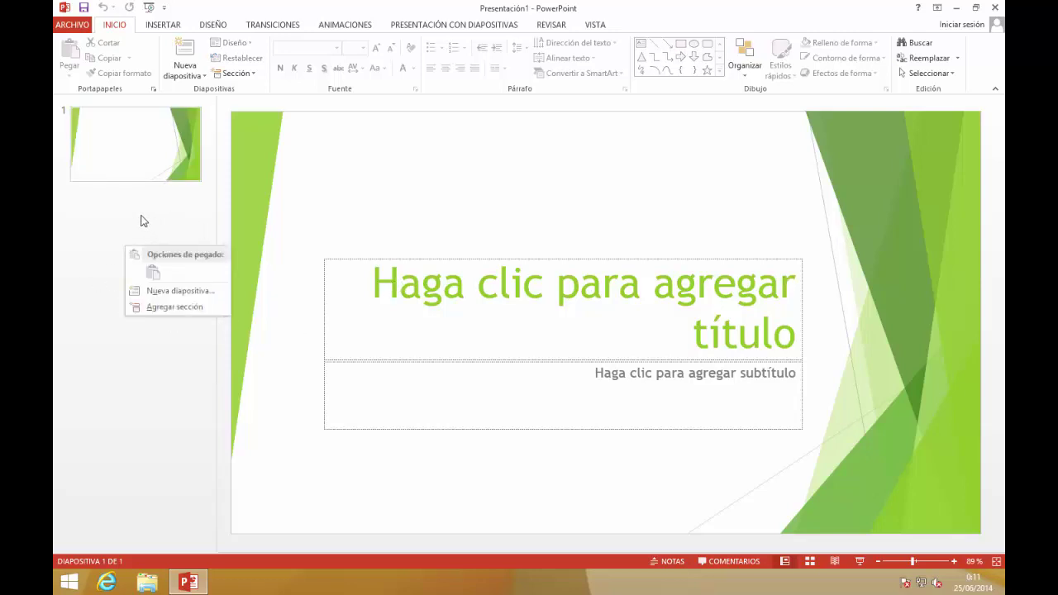
right_click(141, 217)
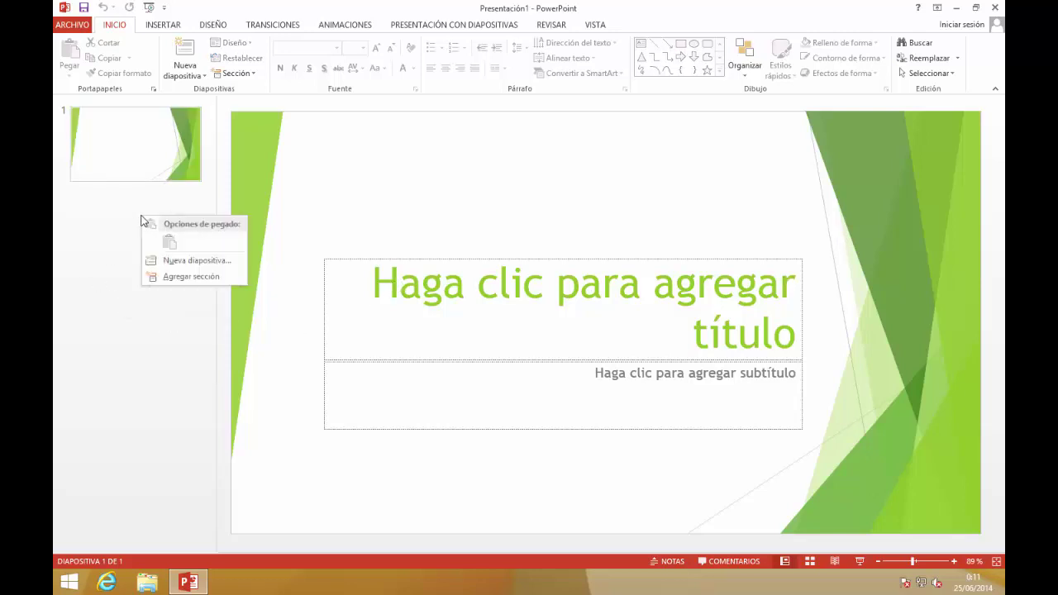
click(177, 261)
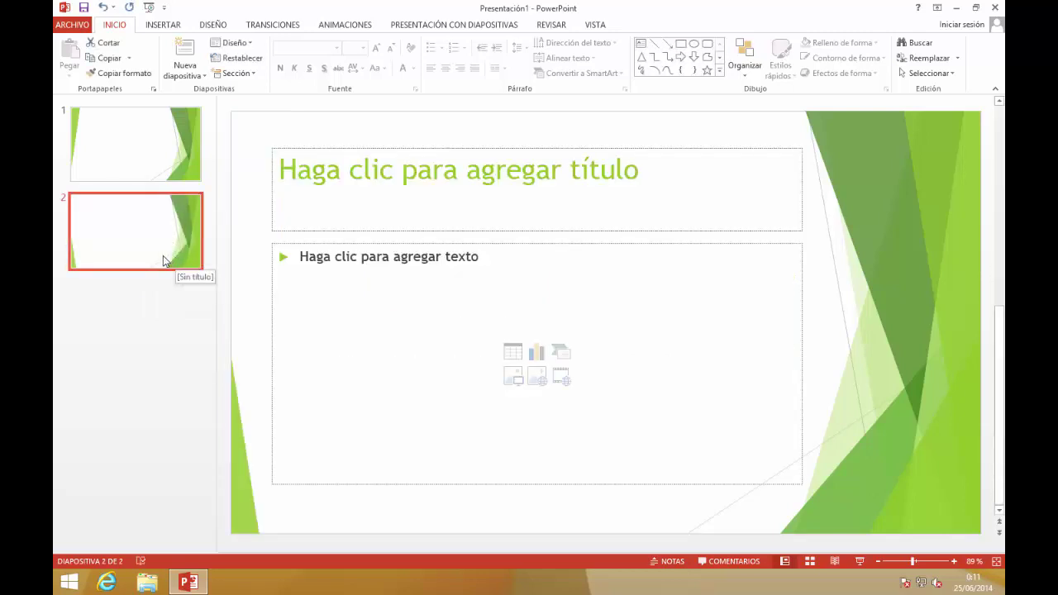
Switch slide 2 to the Título y descripción layout
right_click(163, 260)
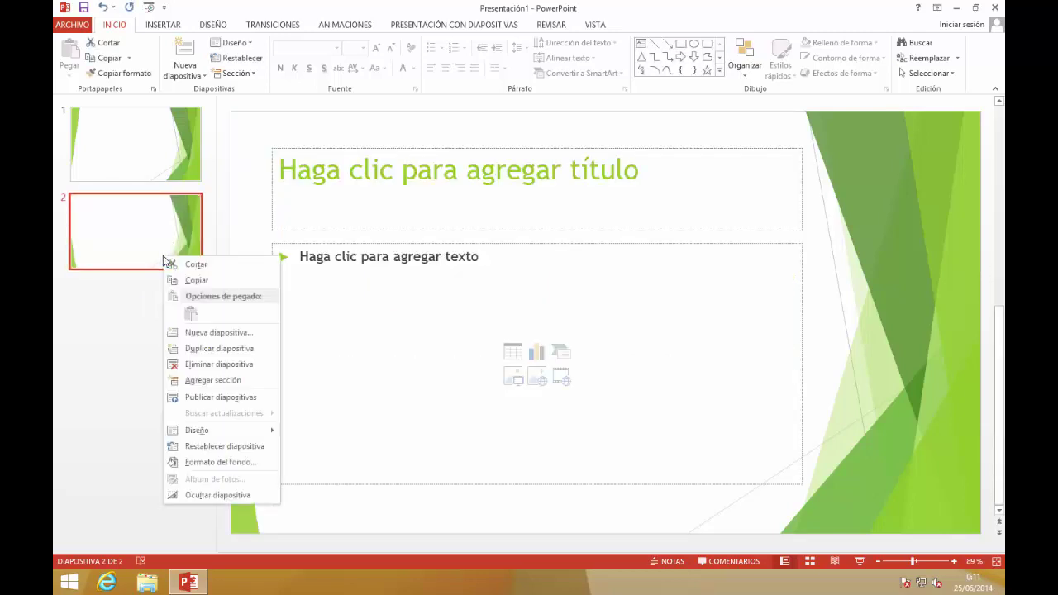
mouse_move(209, 436)
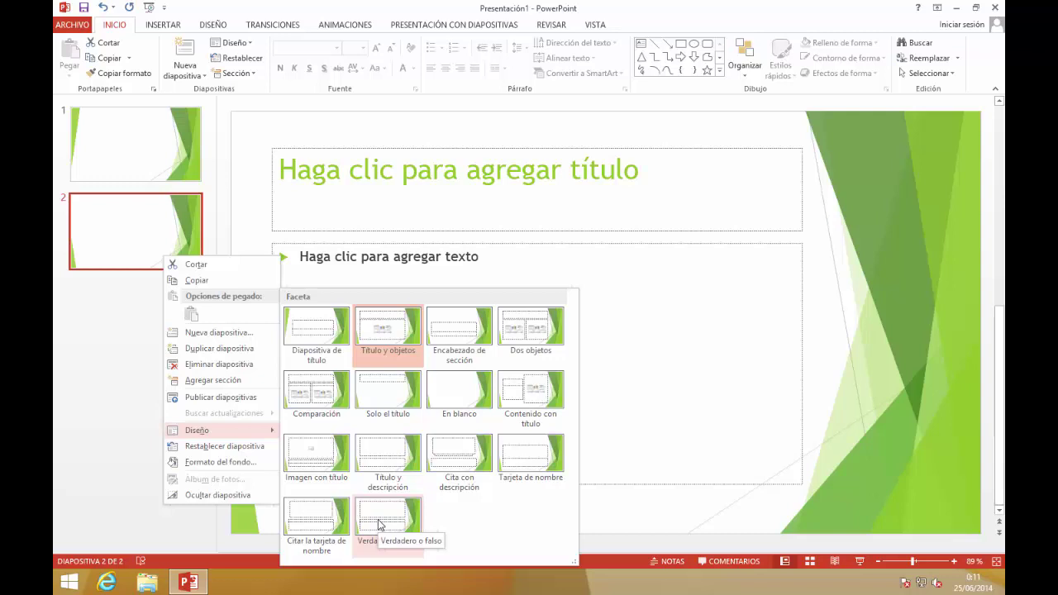
click(386, 462)
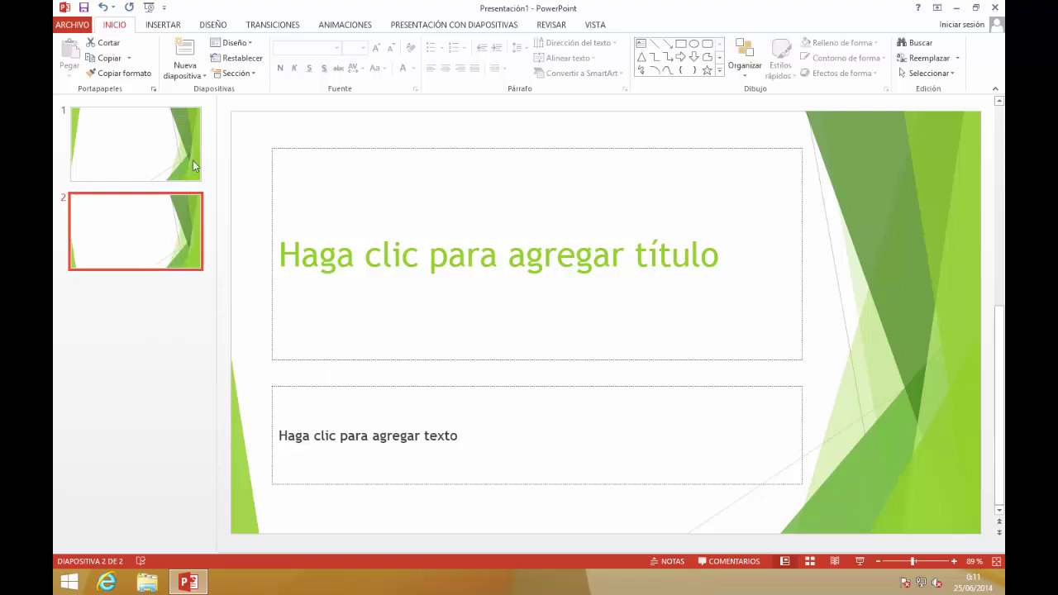
Give slide 1 the Cortar transition and replay its preview
click(258, 27)
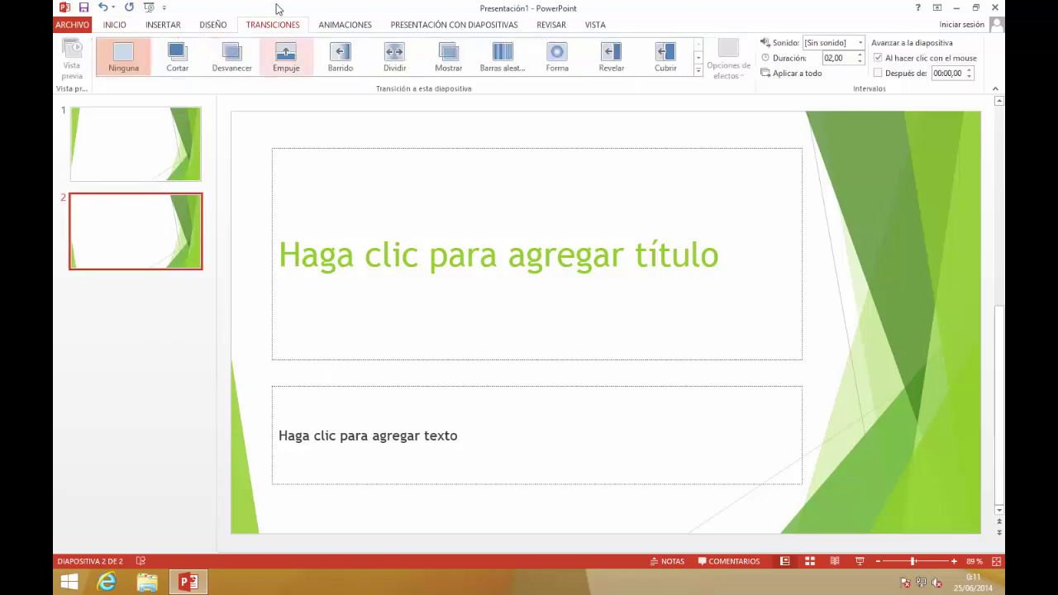
click(132, 147)
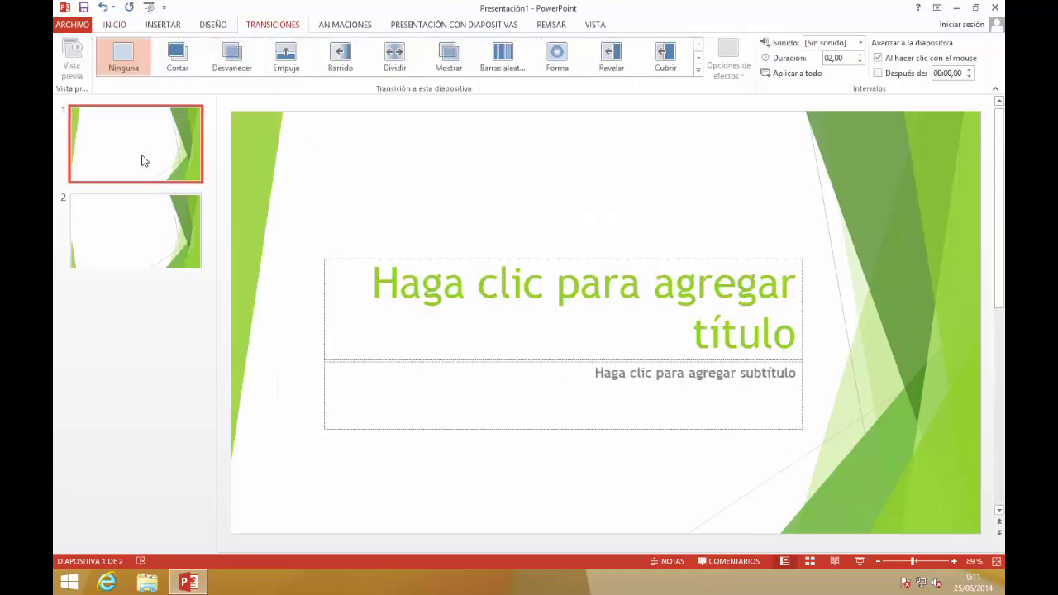
click(149, 220)
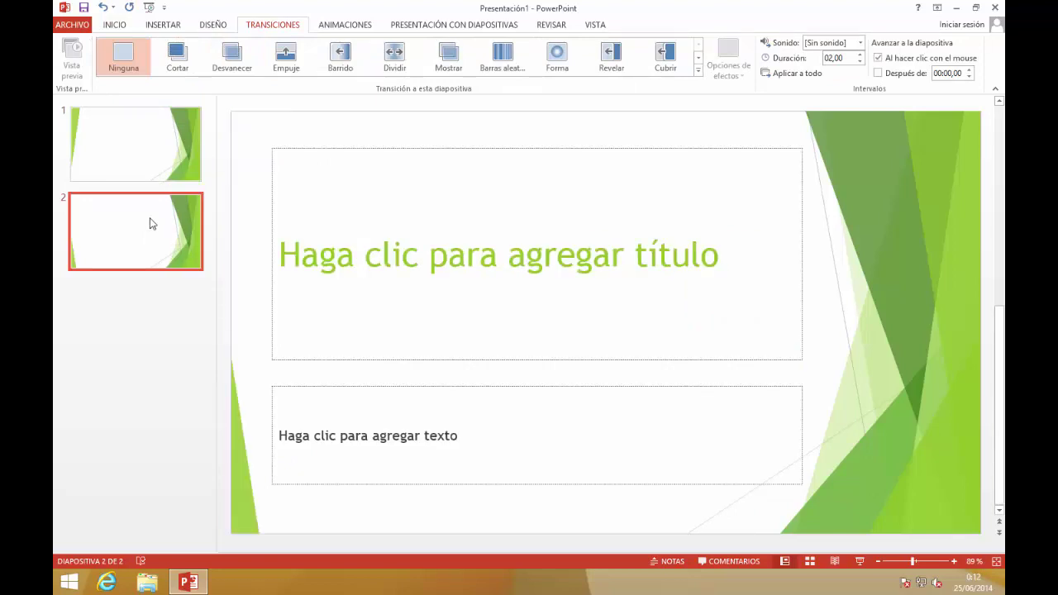
click(153, 151)
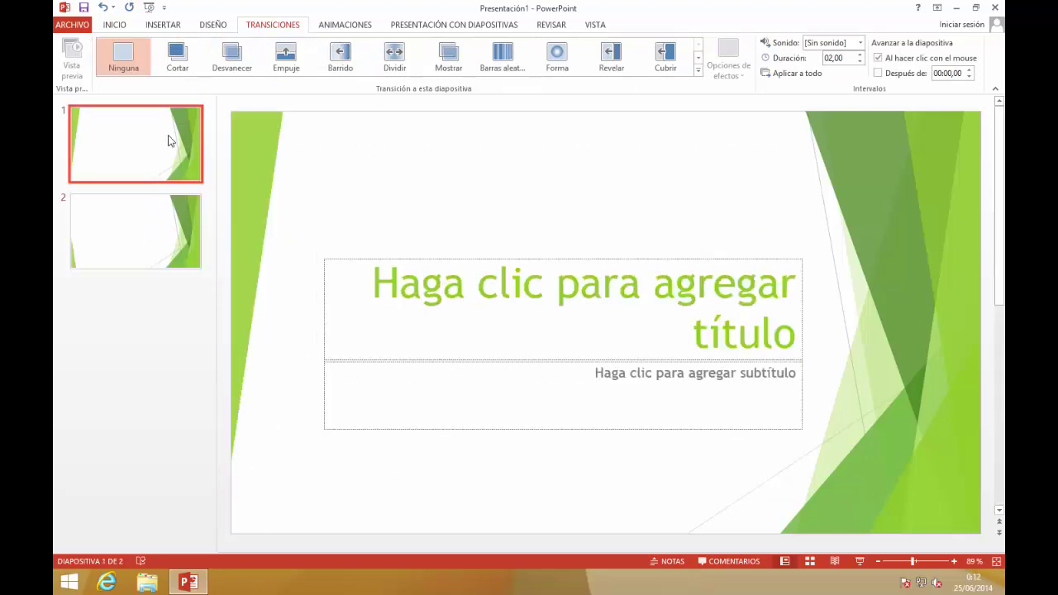
click(178, 60)
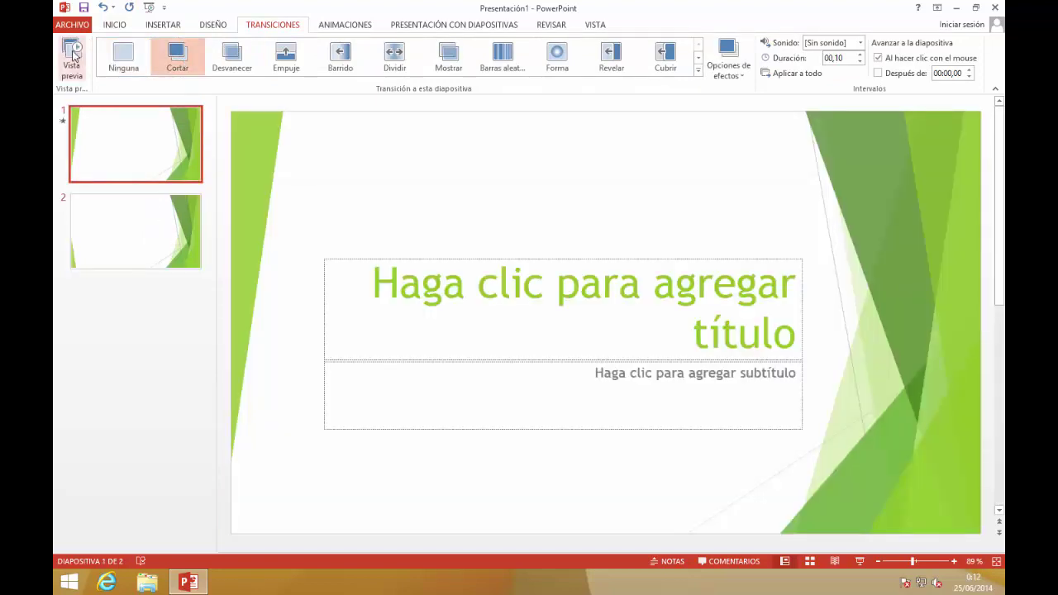
click(72, 55)
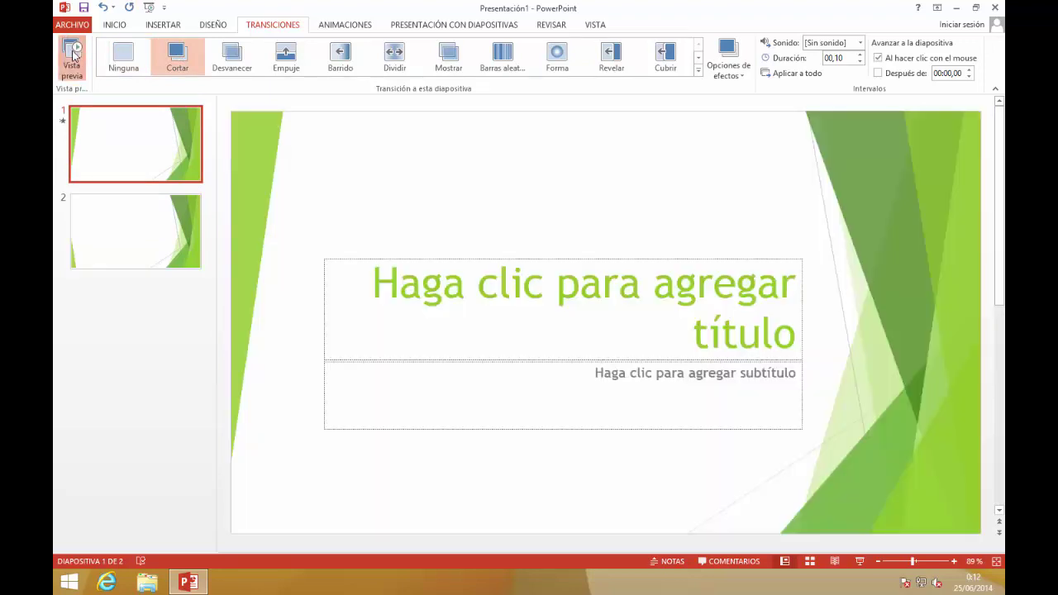
Try Desvanecer, Empuje and Dividir, settling on Barras aleatorias, then expand the Temas gallery
click(223, 58)
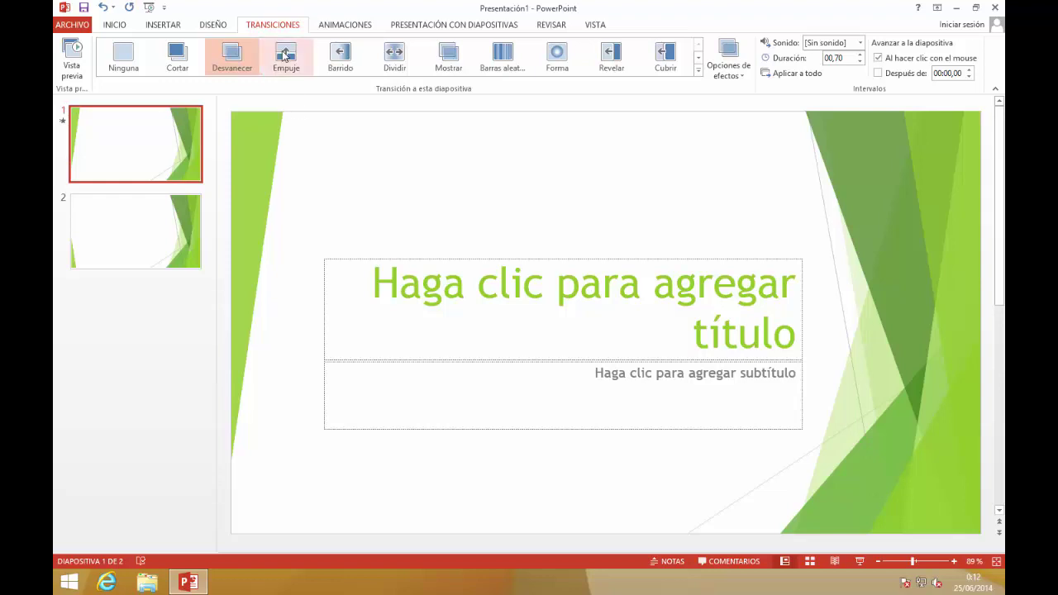
click(285, 55)
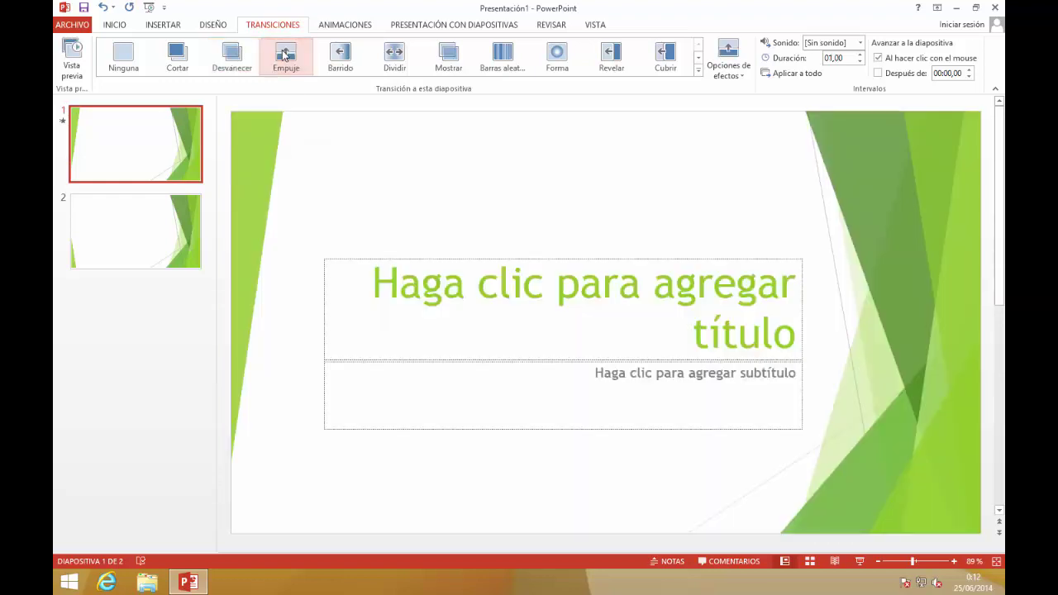
click(71, 54)
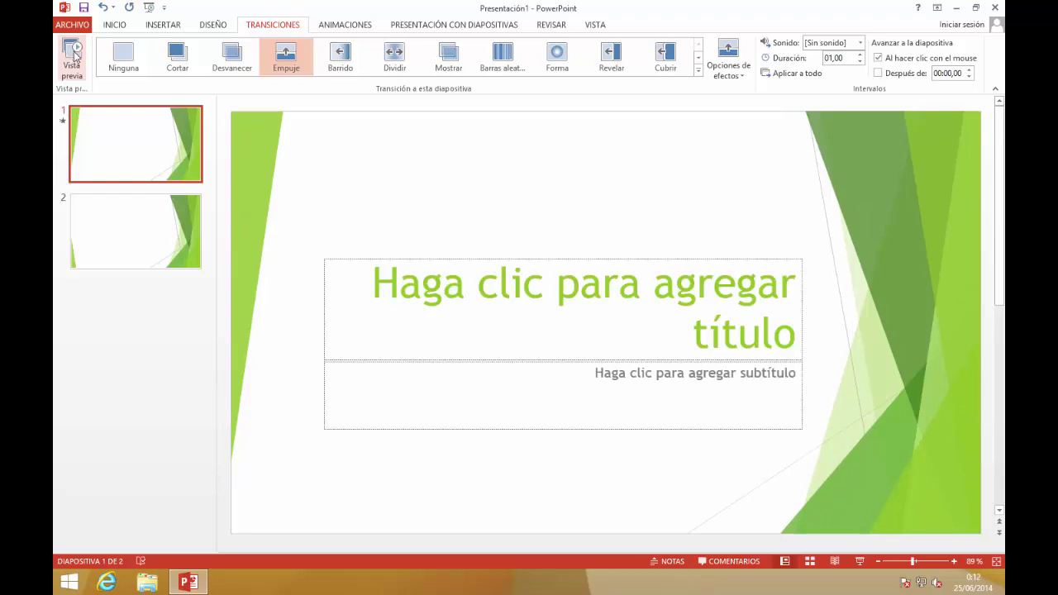
click(393, 55)
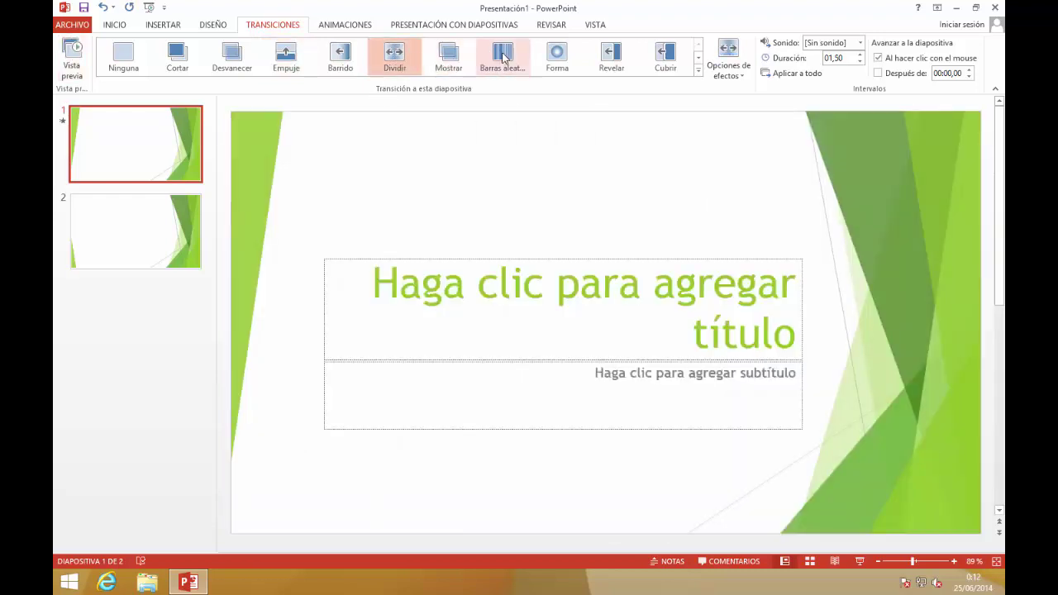
click(505, 55)
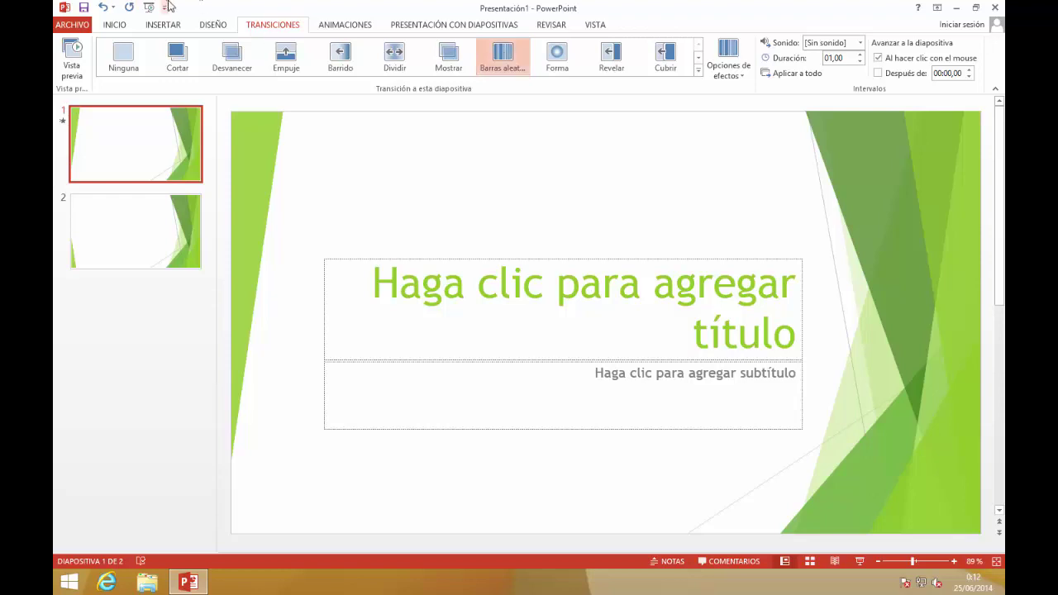
click(213, 26)
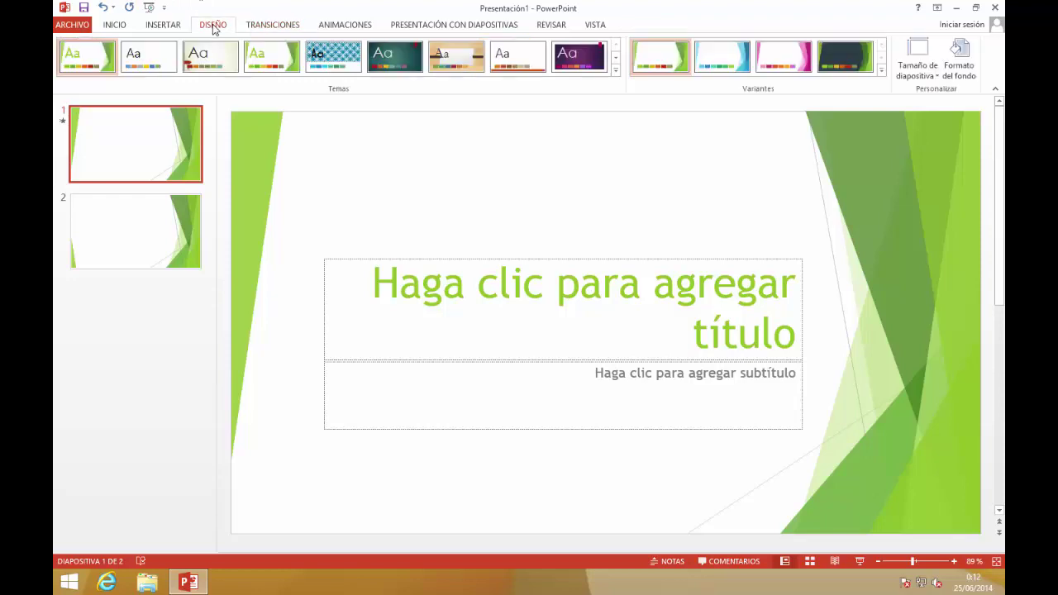
click(615, 71)
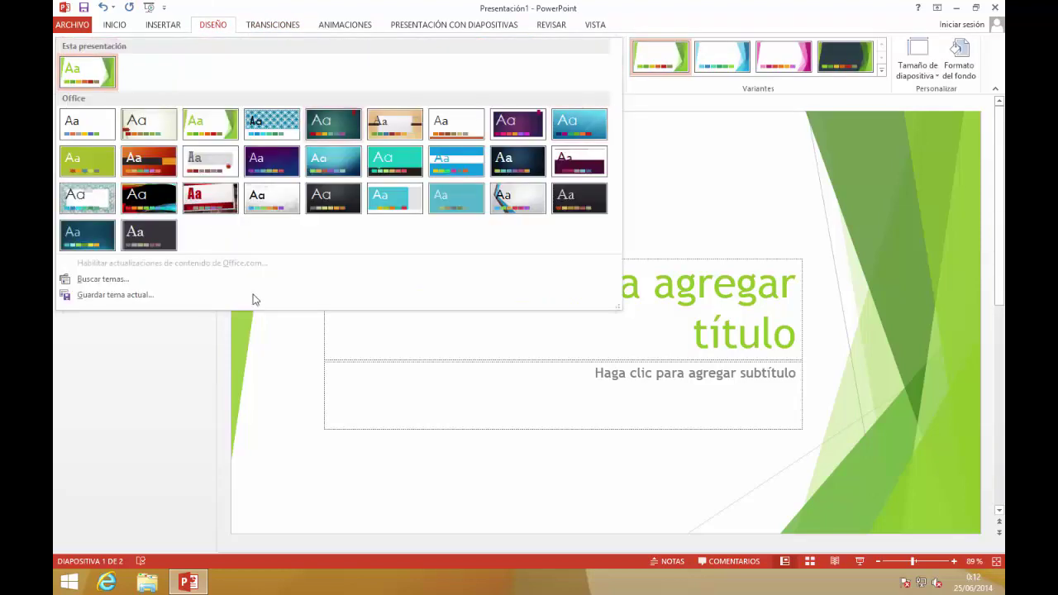
Apply the dark Estela de condensación wave theme and click into slide 2's body placeholder
click(278, 207)
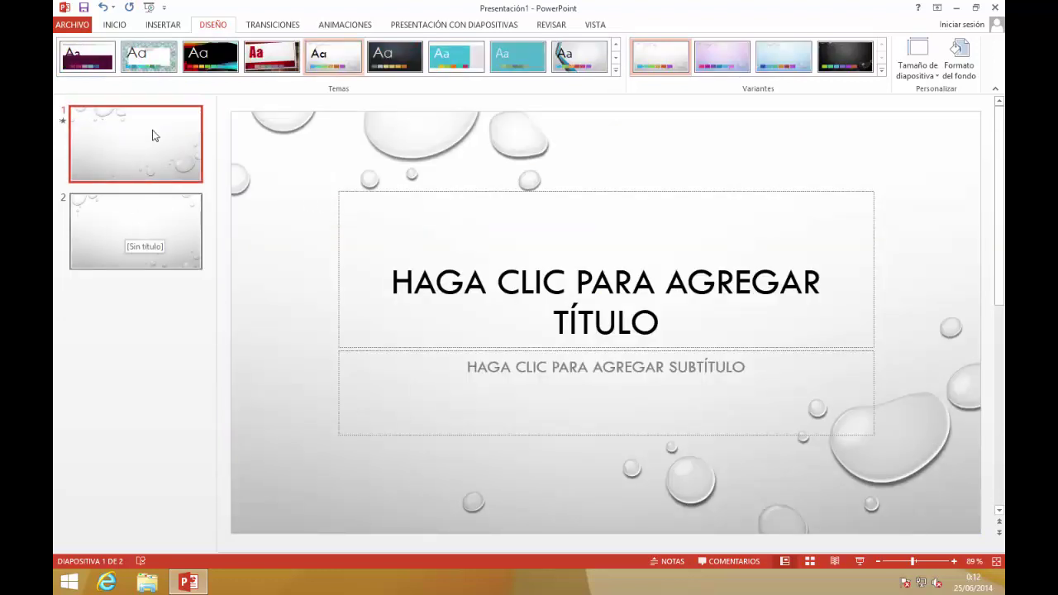
click(212, 60)
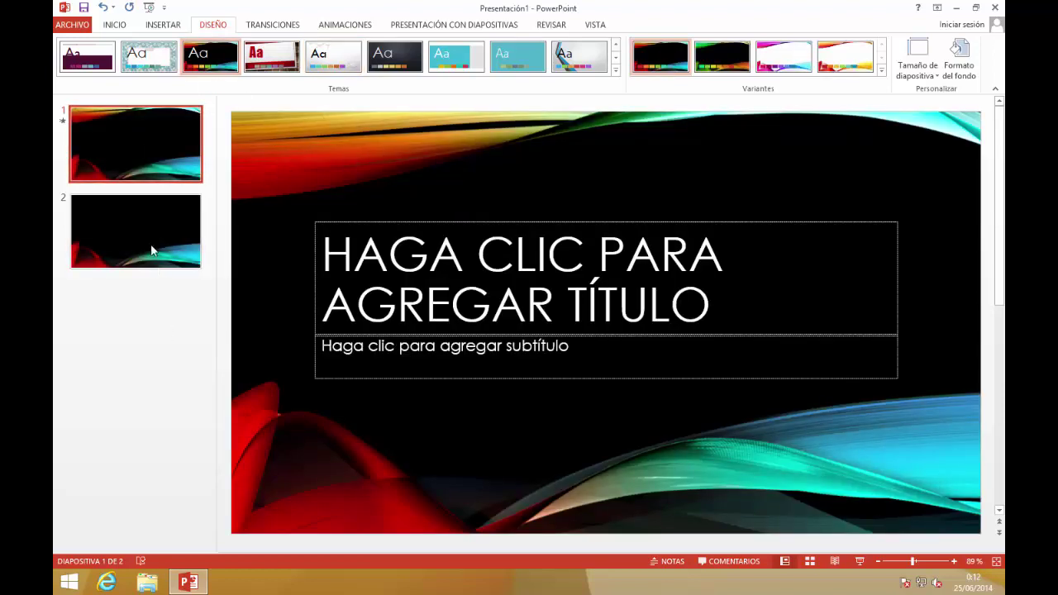
click(148, 227)
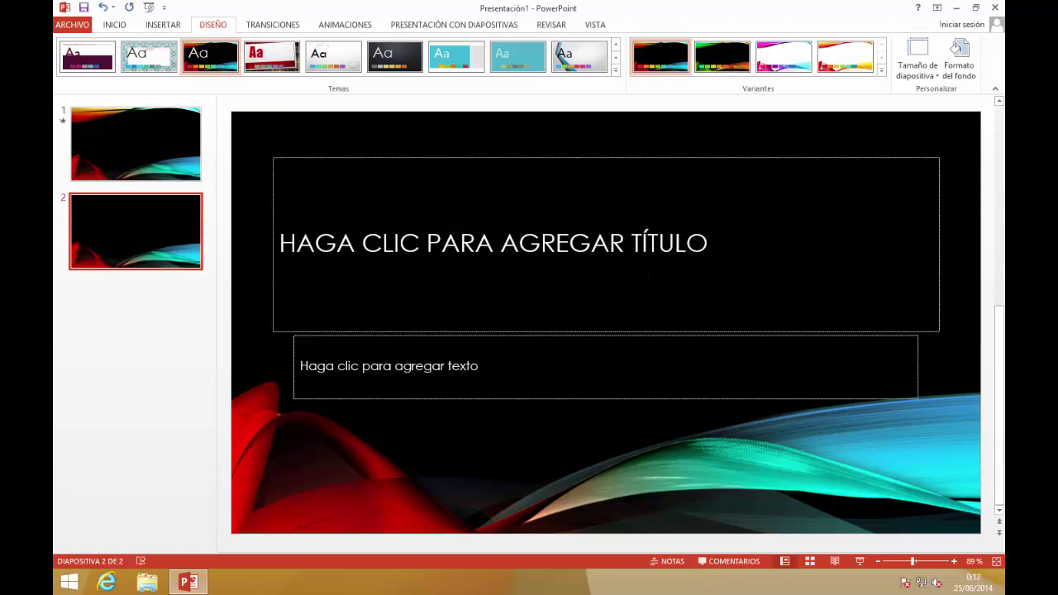
click(388, 365)
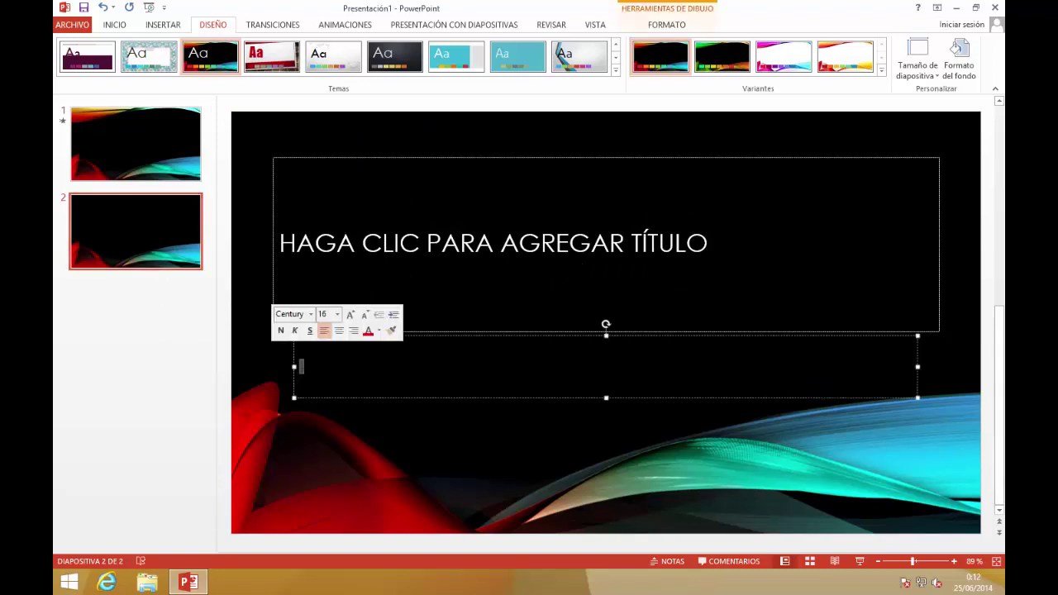
text(Visita http)
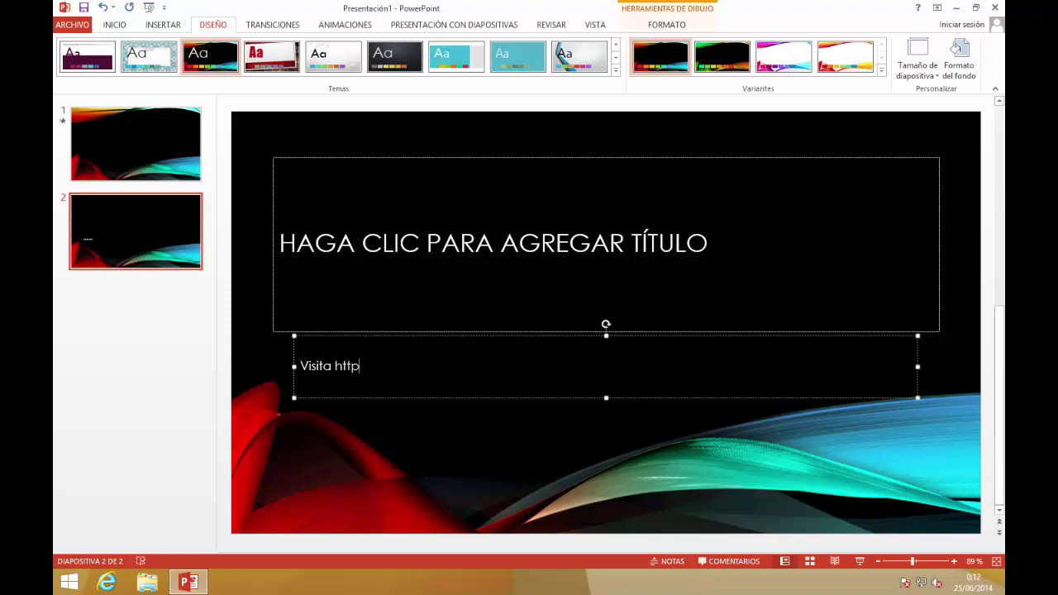
text(://youtube.com)
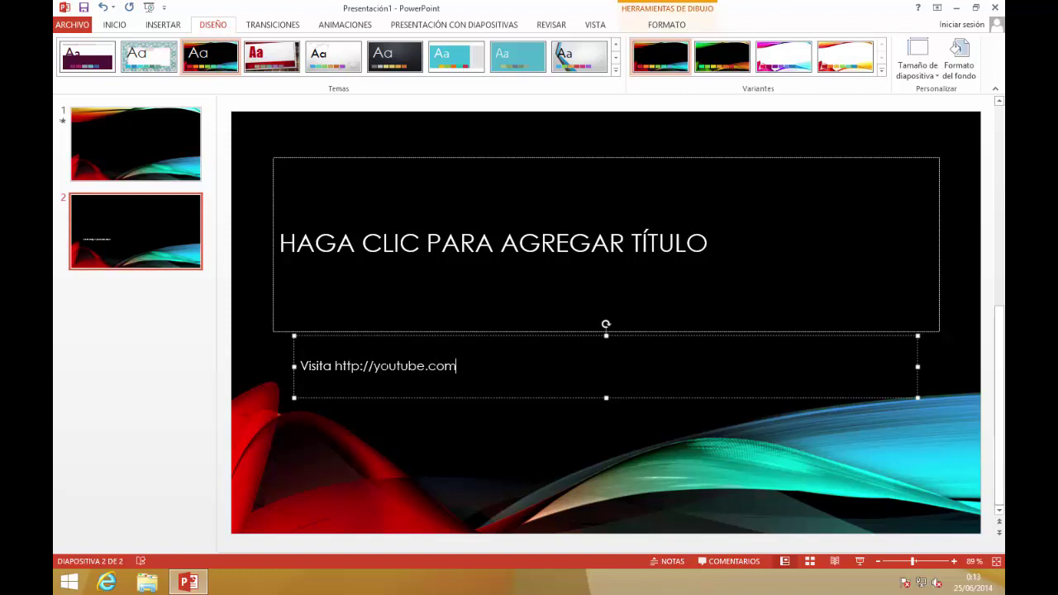
text(.us)
key(BackSpace)
text(er/informat)
text(icapanovatos)
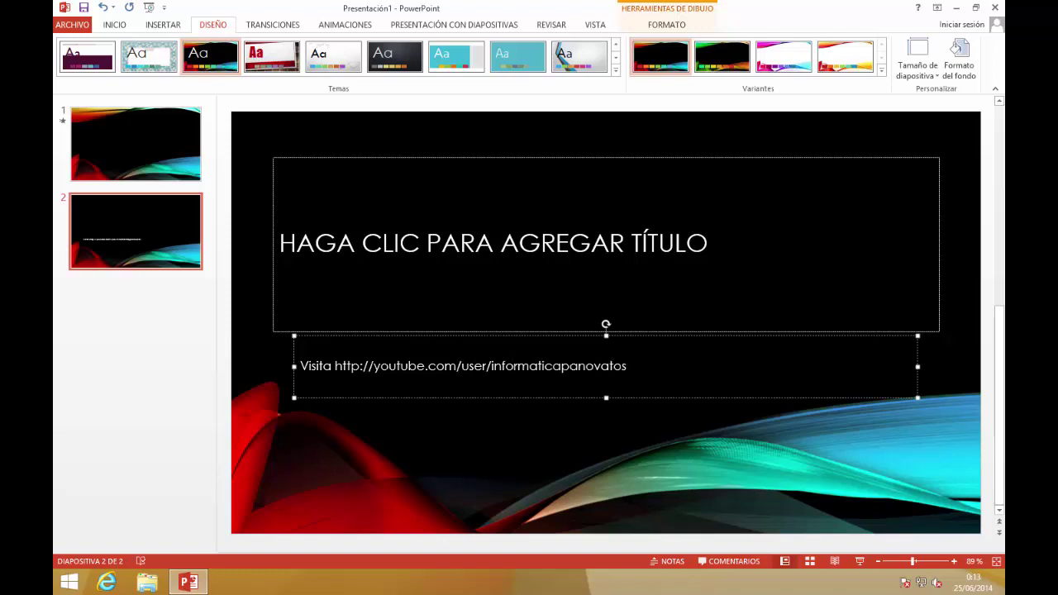
click(280, 240)
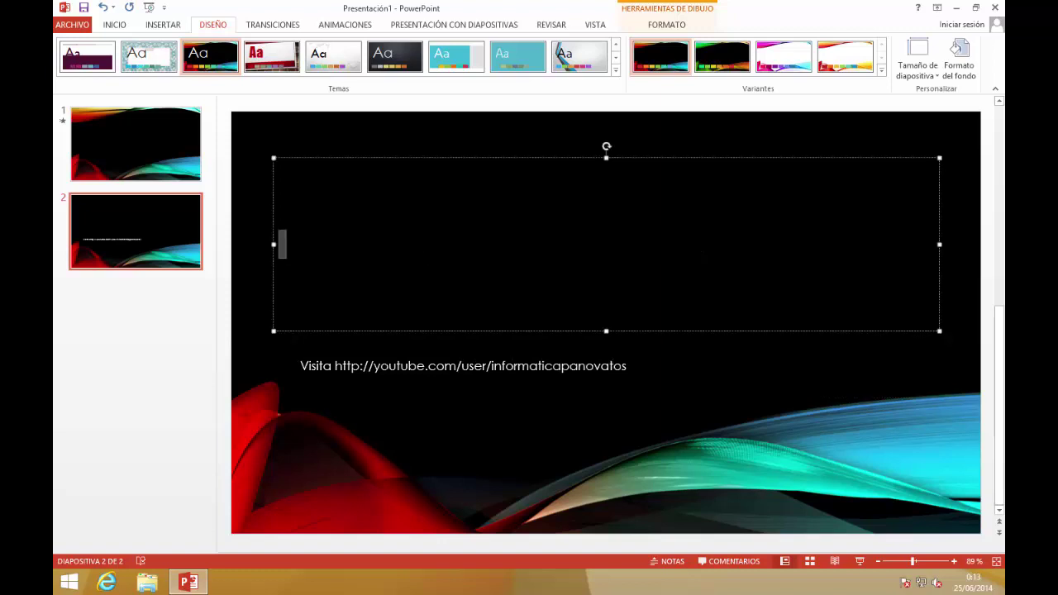
text(WEB RECOMENDADA)
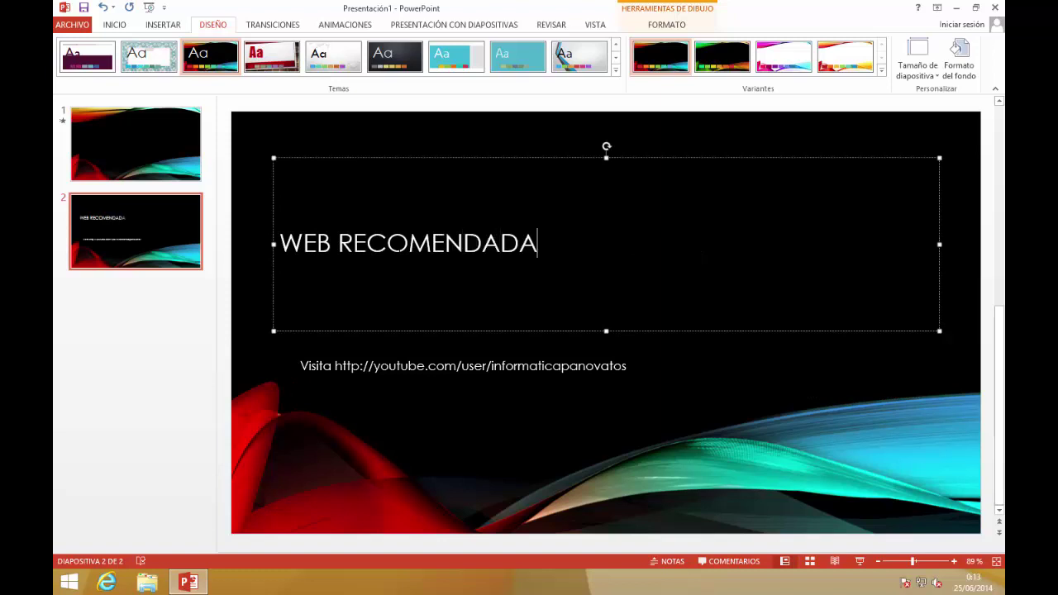
Title slide 1 'ESTE ES MI TITULO' with the subtitle 'Y este es el subtítulo'
click(191, 170)
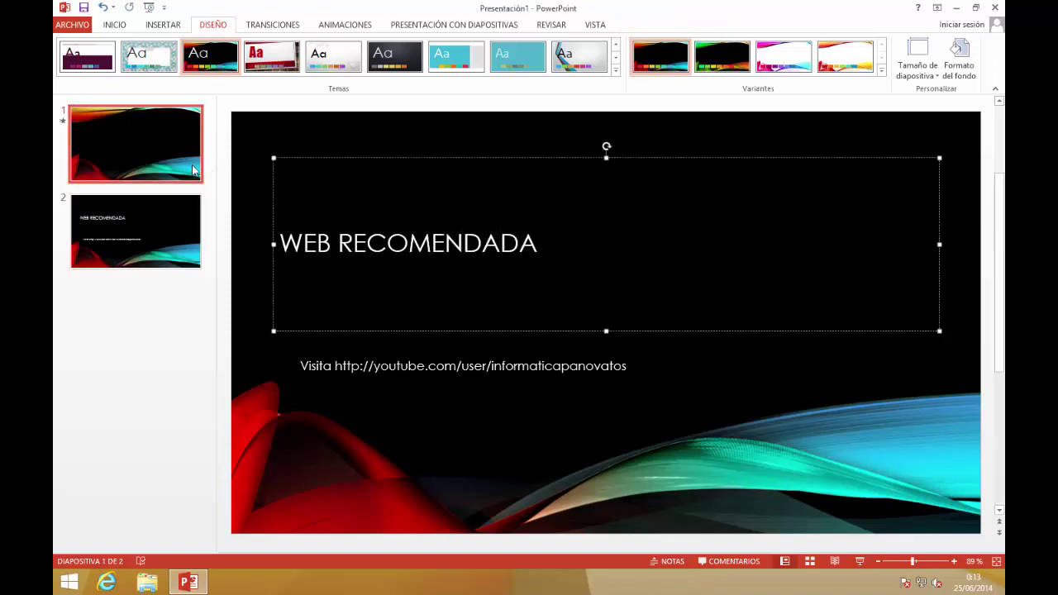
click(455, 265)
text(ES)
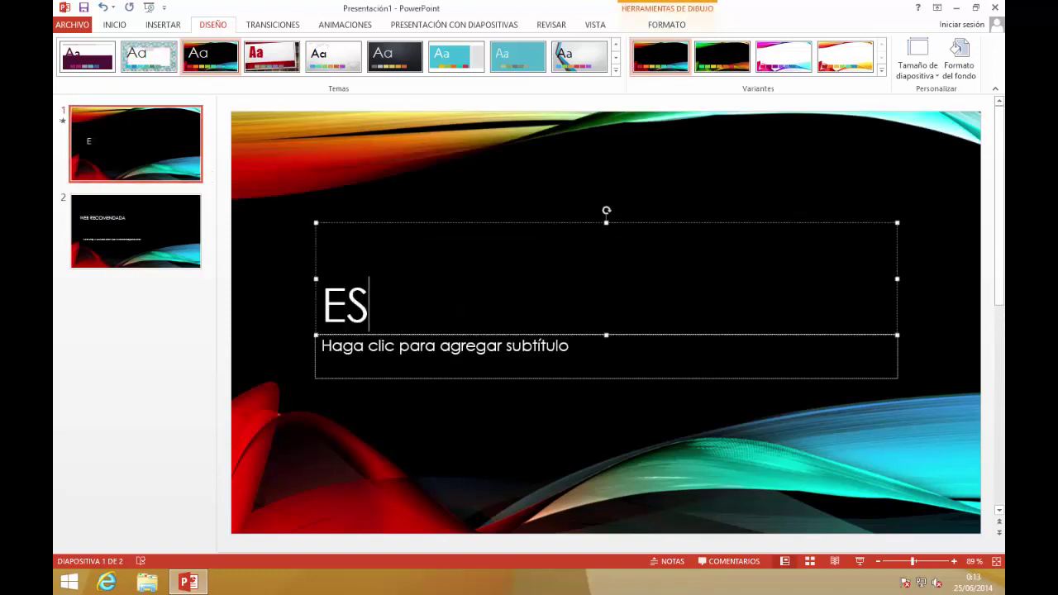
text(TE ES MI TITULO)
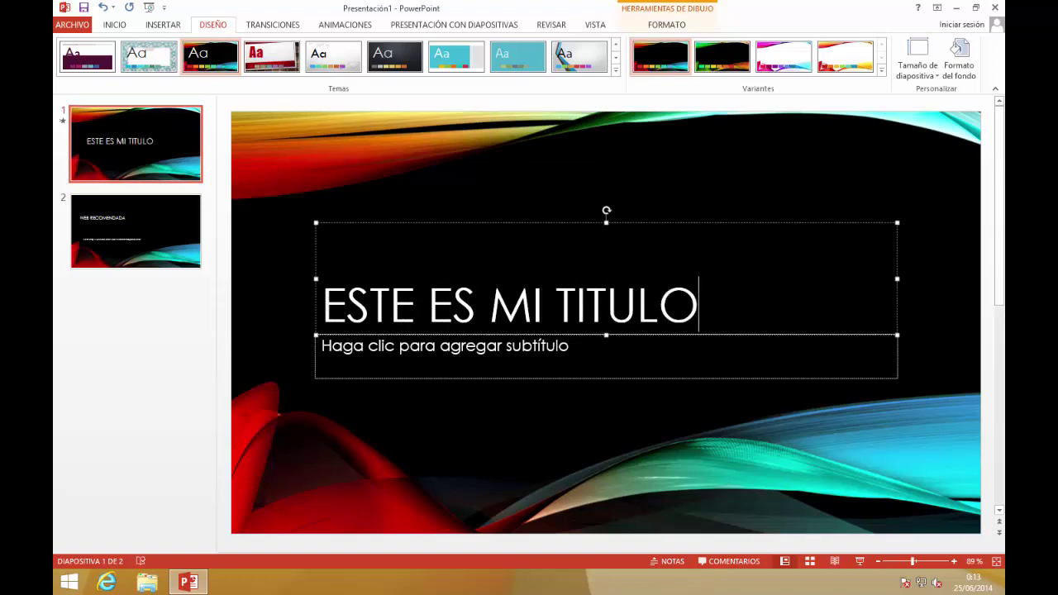
click(323, 347)
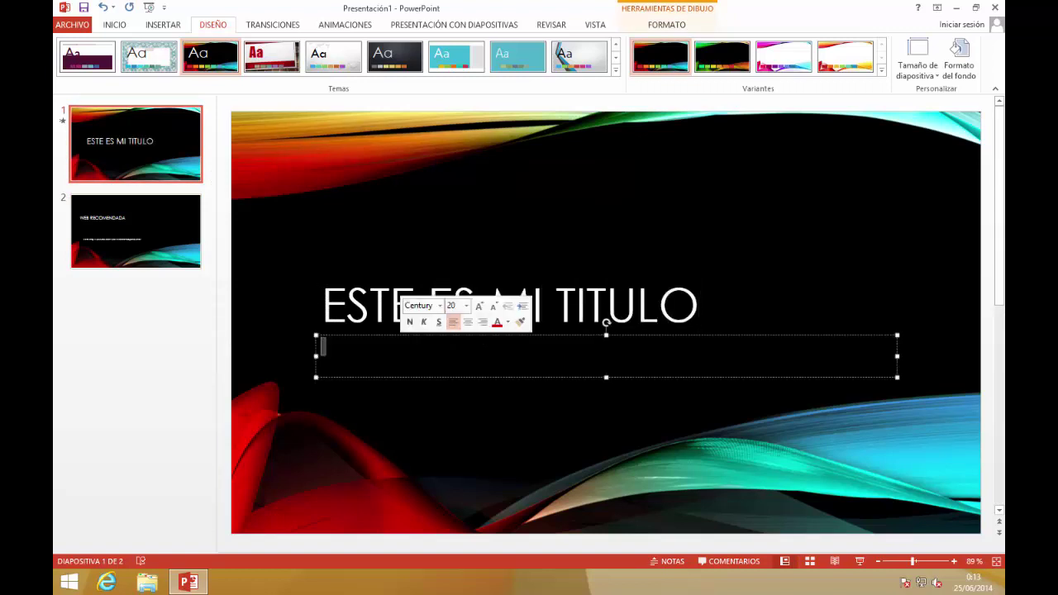
text(Y este es el)
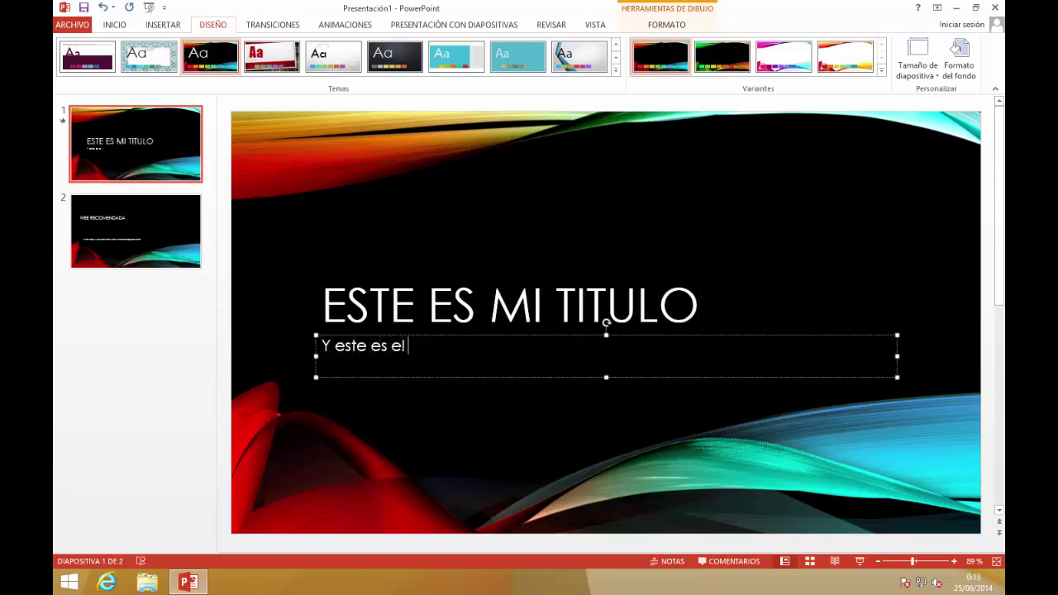
text( subtítu)
text(lo)
click(428, 306)
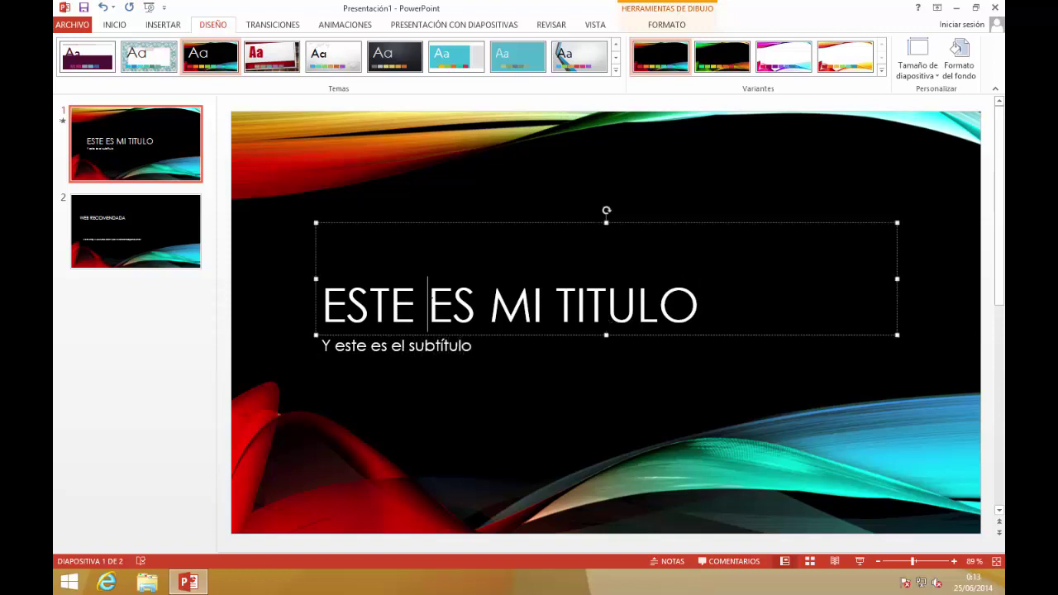
click(143, 231)
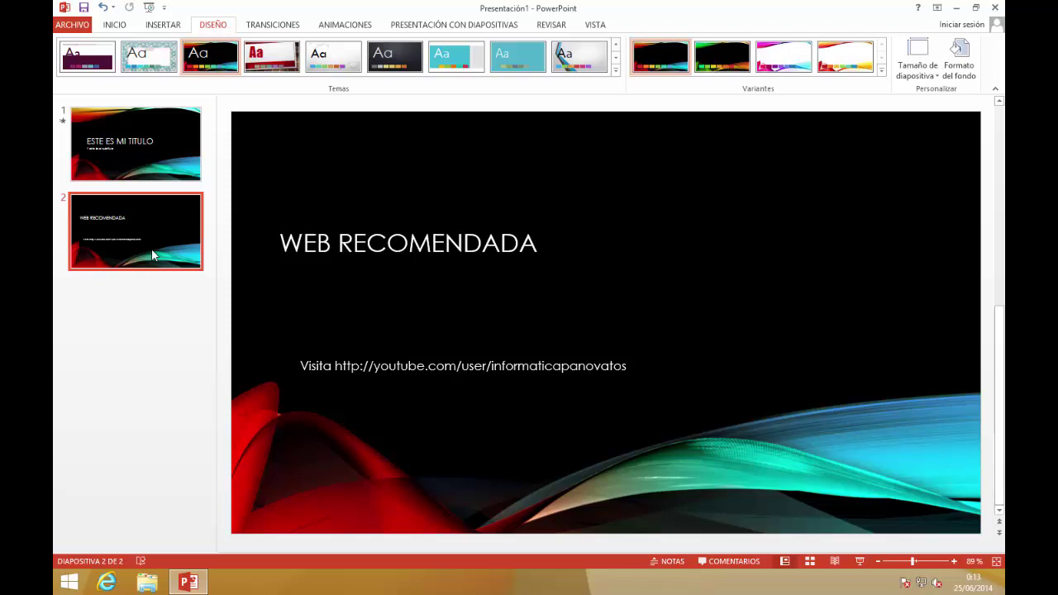
click(176, 176)
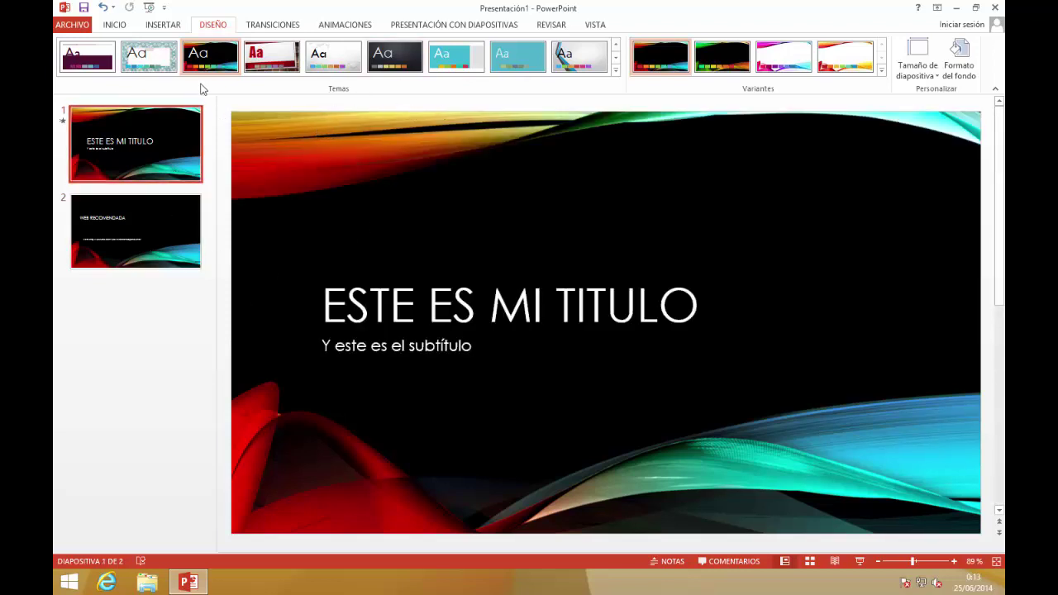
Apply the dark Malla theme, trying its variants and keeping the fourth gold-title one
click(398, 67)
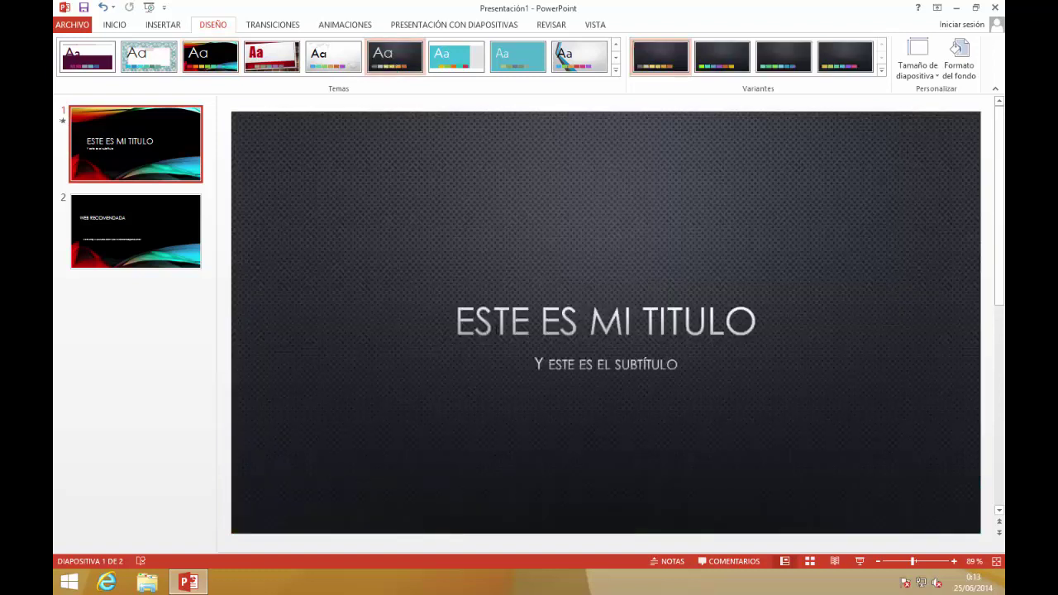
click(179, 237)
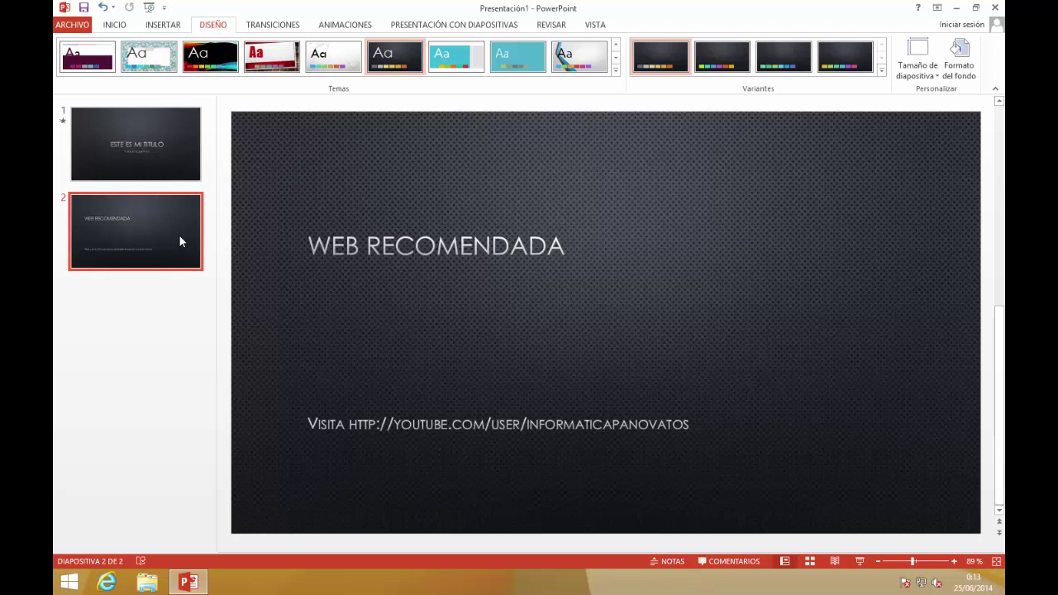
click(722, 64)
click(171, 146)
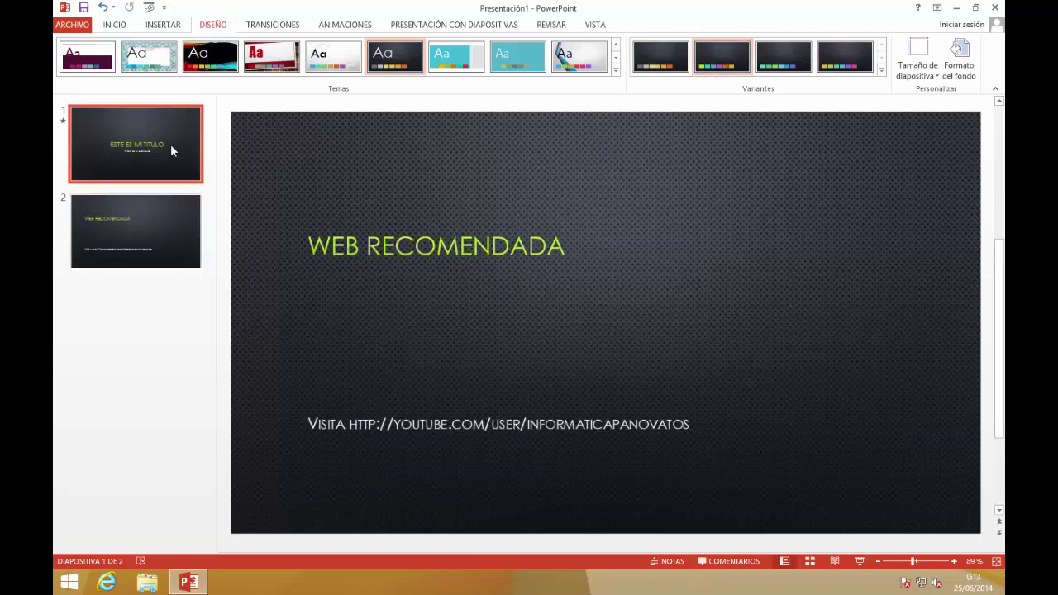
click(781, 60)
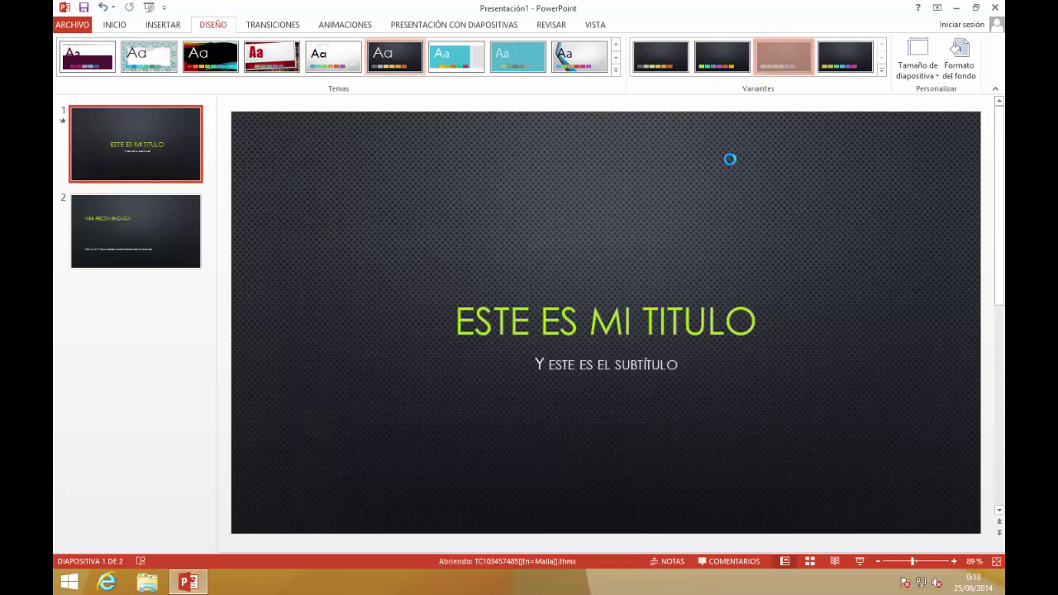
click(843, 56)
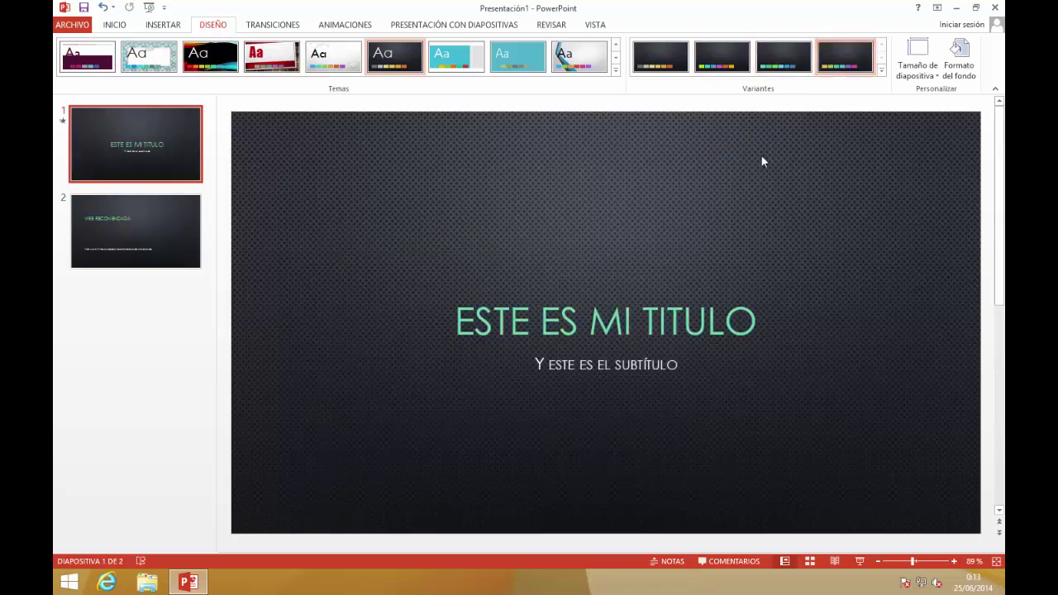
click(882, 71)
Switch the theme colours to Violeta II and view slide 2
mouse_move(706, 86)
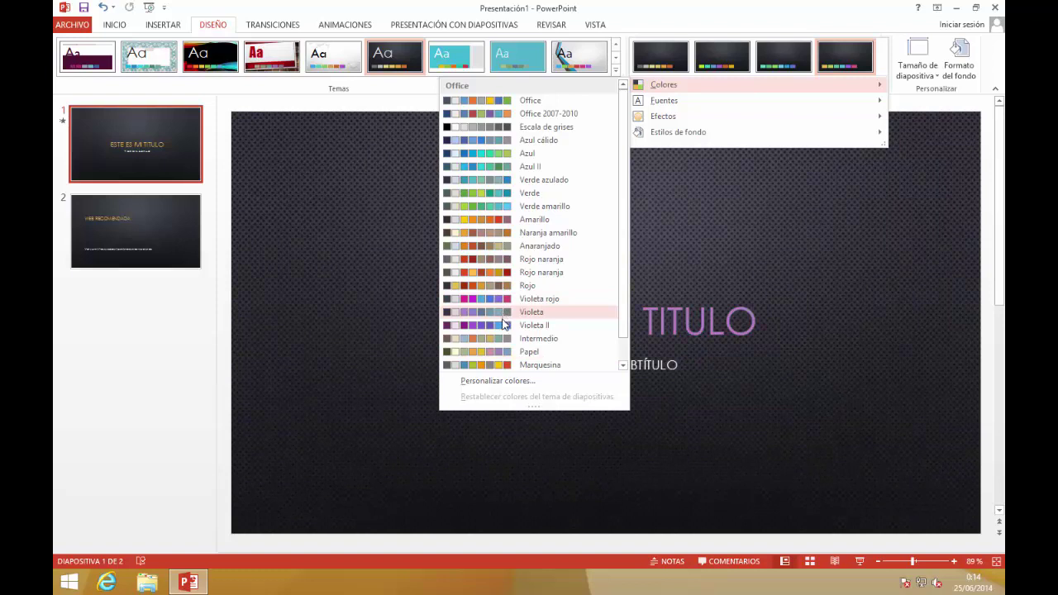
click(503, 325)
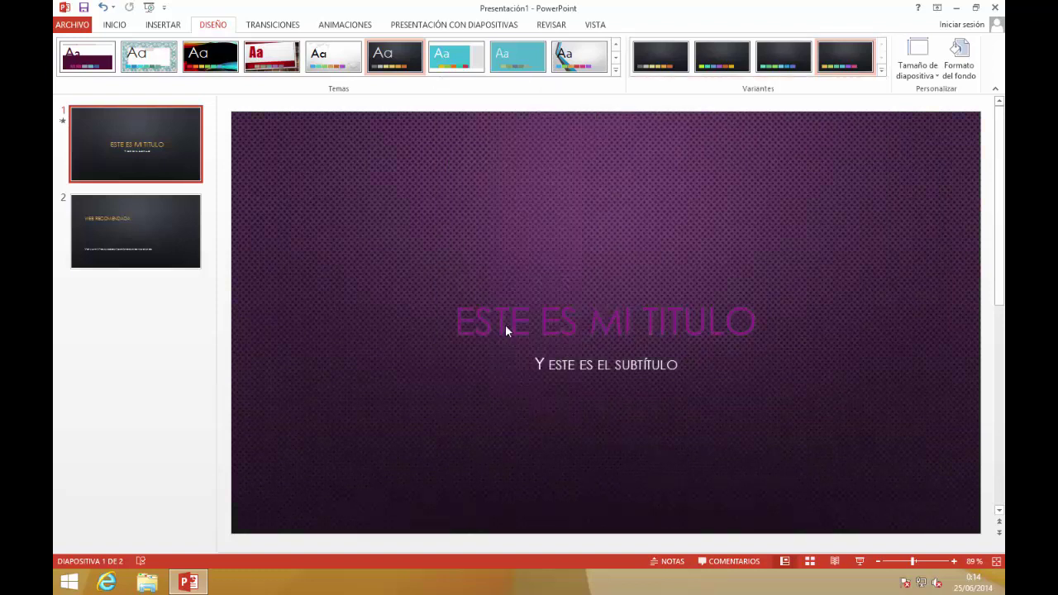
click(146, 225)
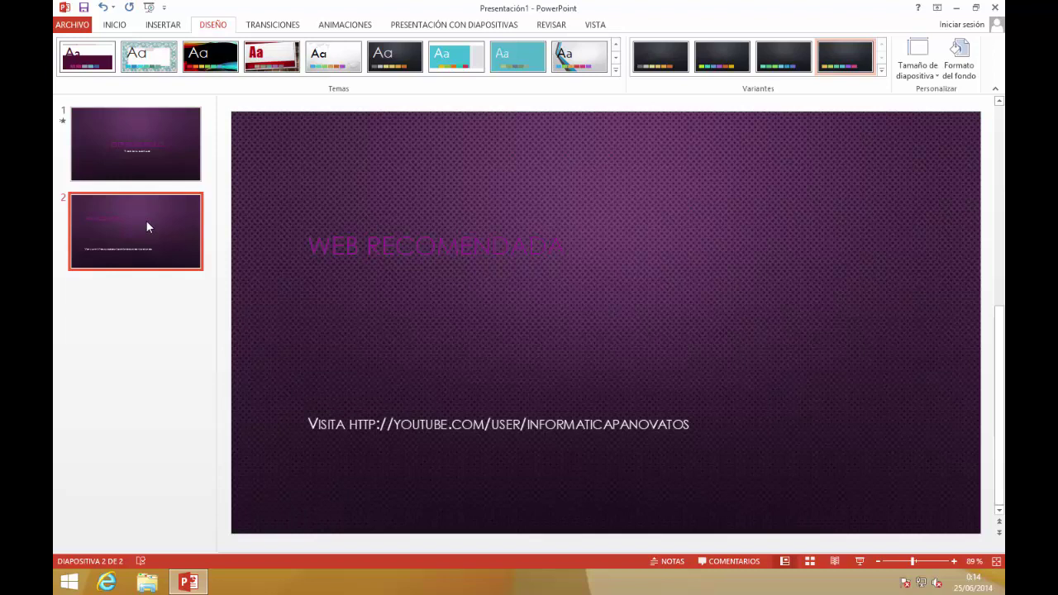
Look through the Slide Show and Animations tabs, ending on the Insert commands
click(441, 24)
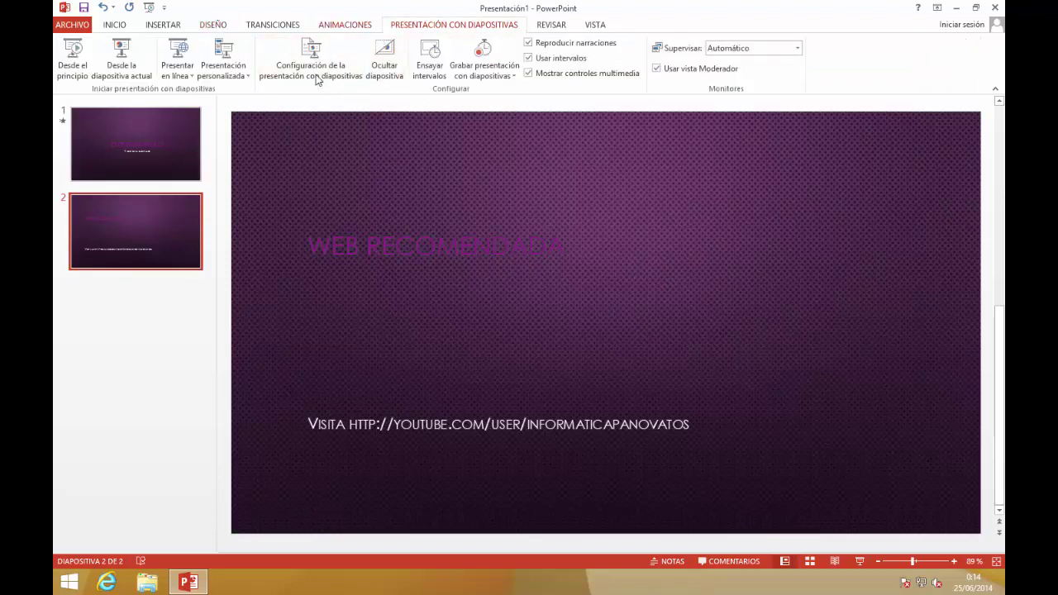
click(341, 25)
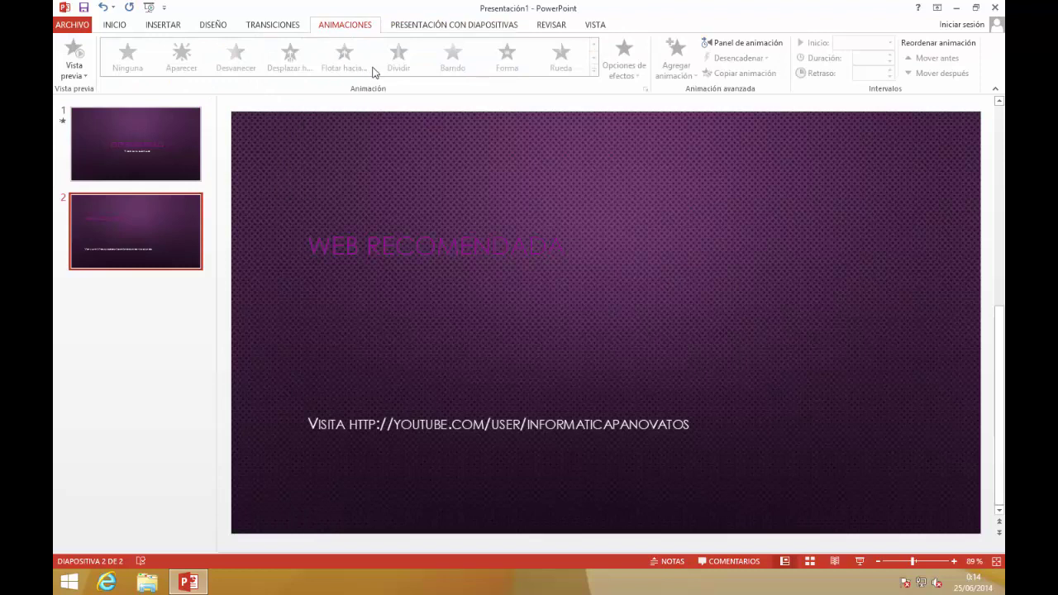
click(163, 31)
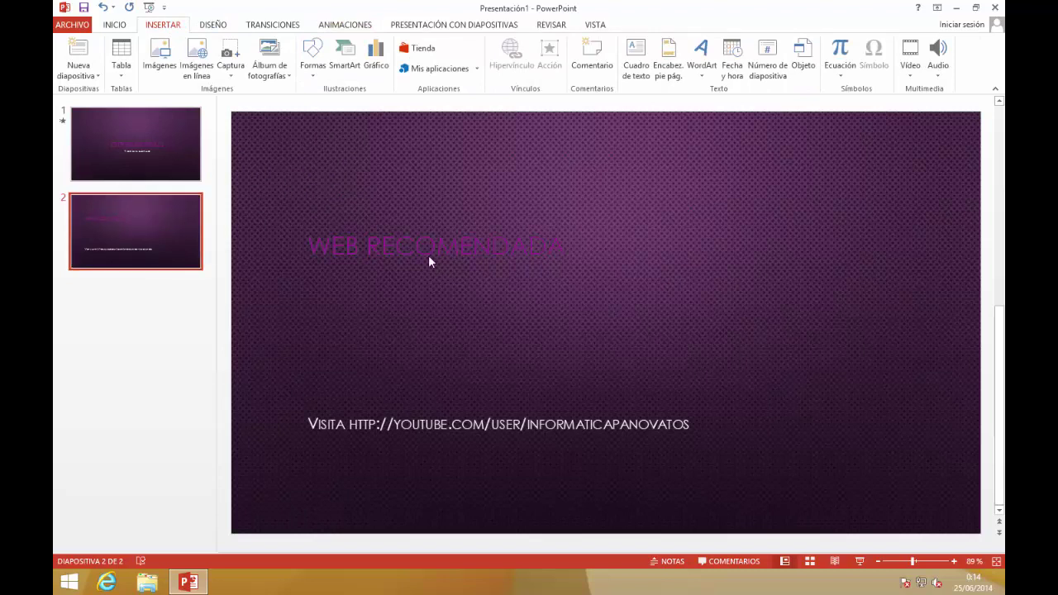
Draw a rectangle on slide 2 and move it beside the WEB RECOMENDADA title
click(310, 71)
click(344, 105)
drag(406, 255, 644, 423)
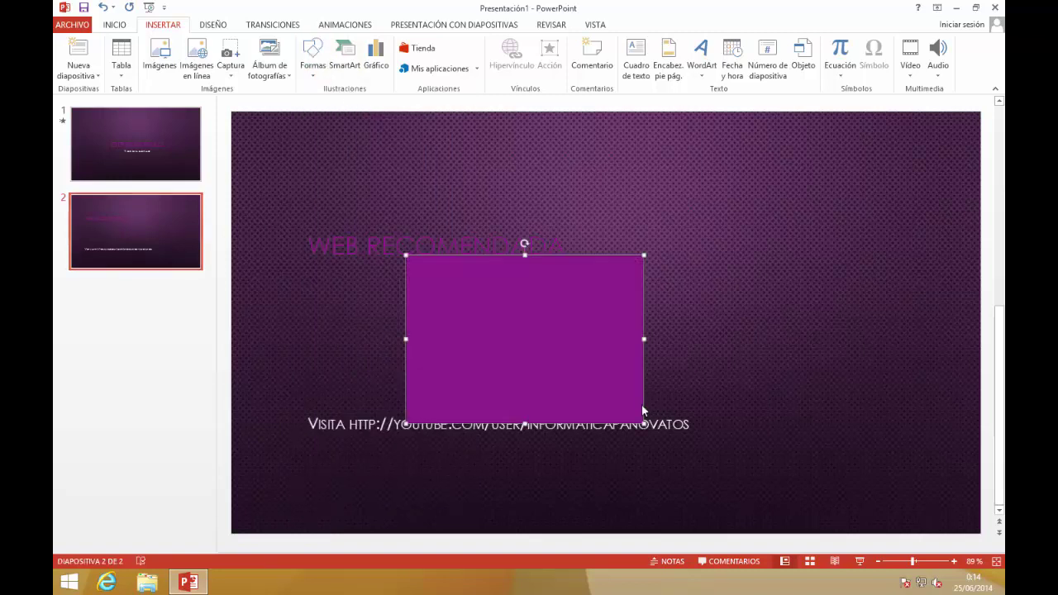
drag(569, 342, 744, 296)
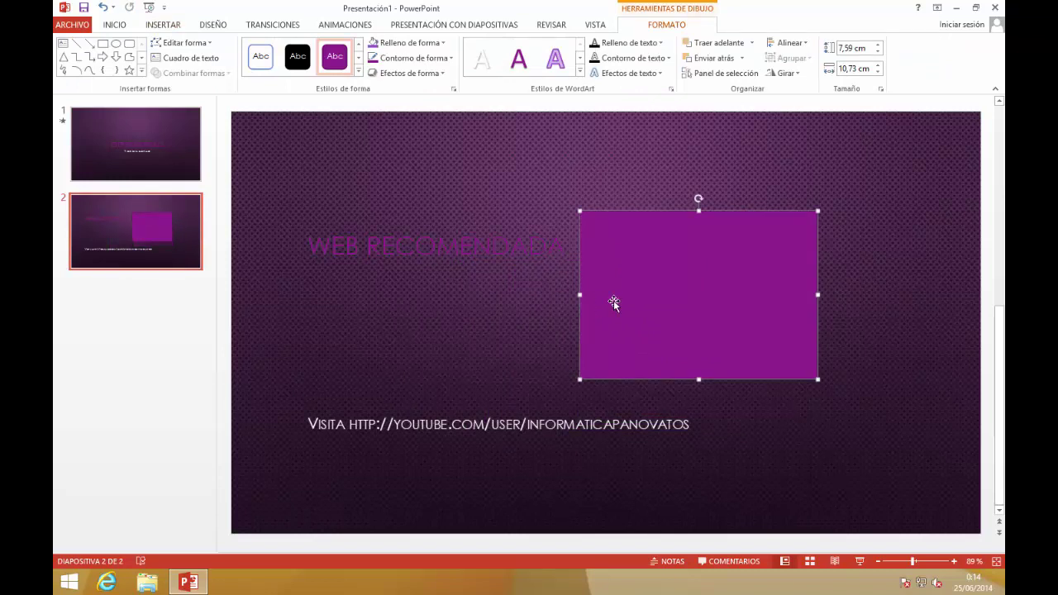
Try several shape styles on the rectangle, settling on the dark black gradient style
click(358, 70)
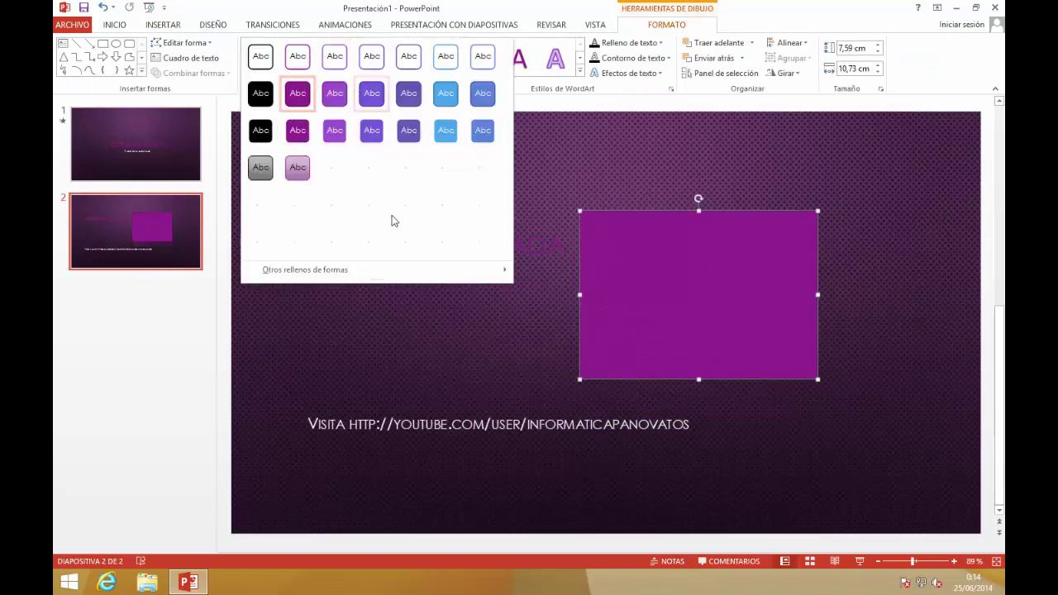
click(439, 137)
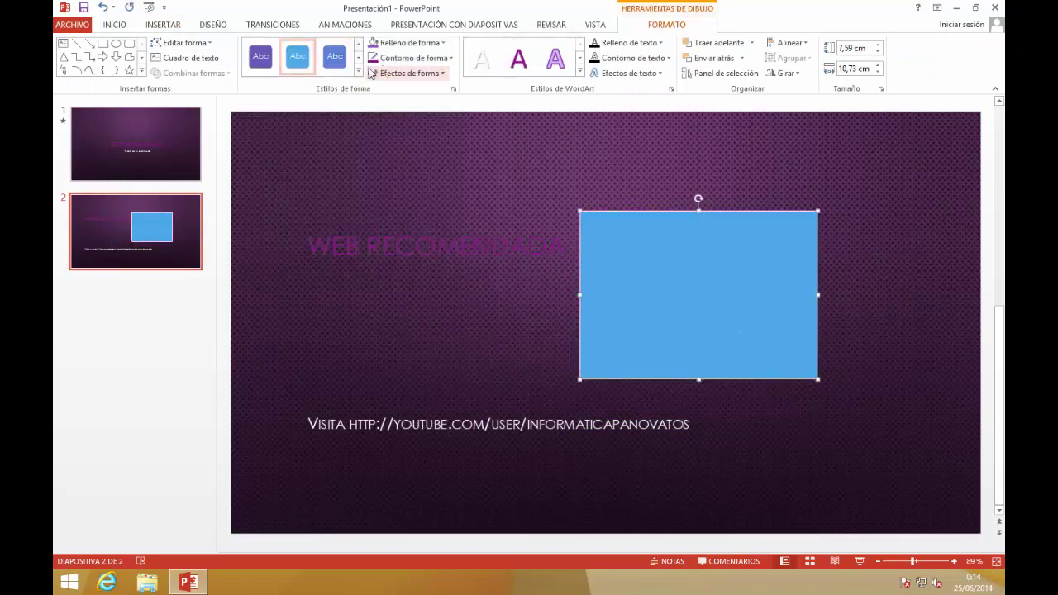
click(335, 56)
click(267, 68)
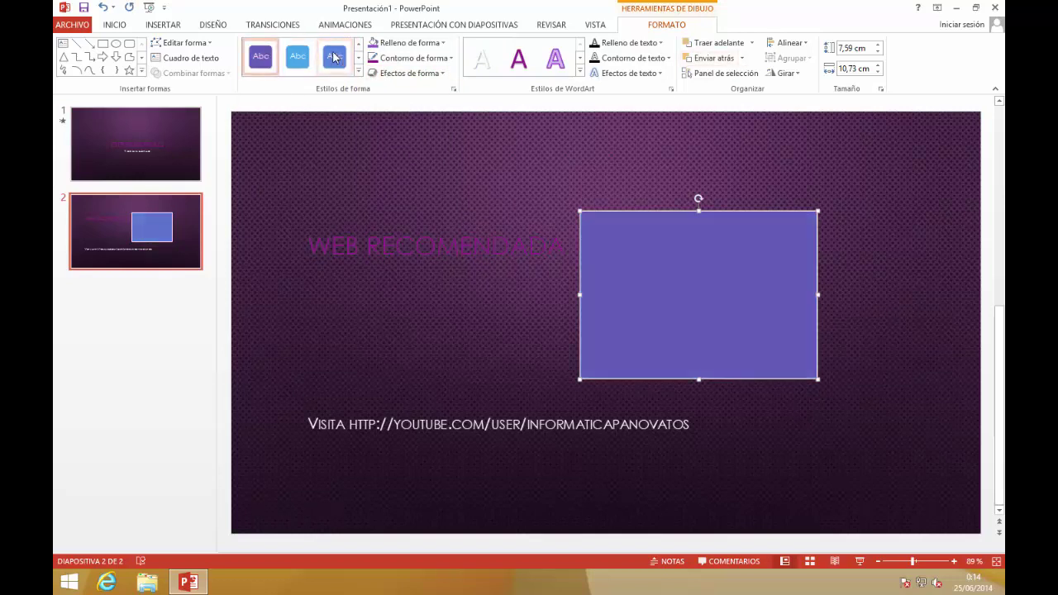
click(213, 24)
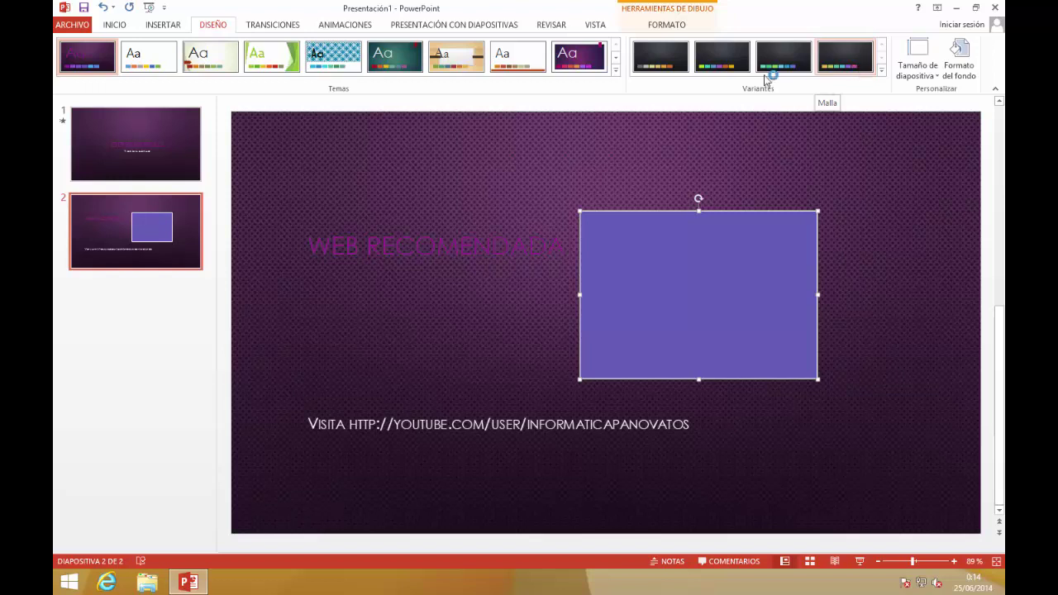
double_click(666, 278)
click(359, 76)
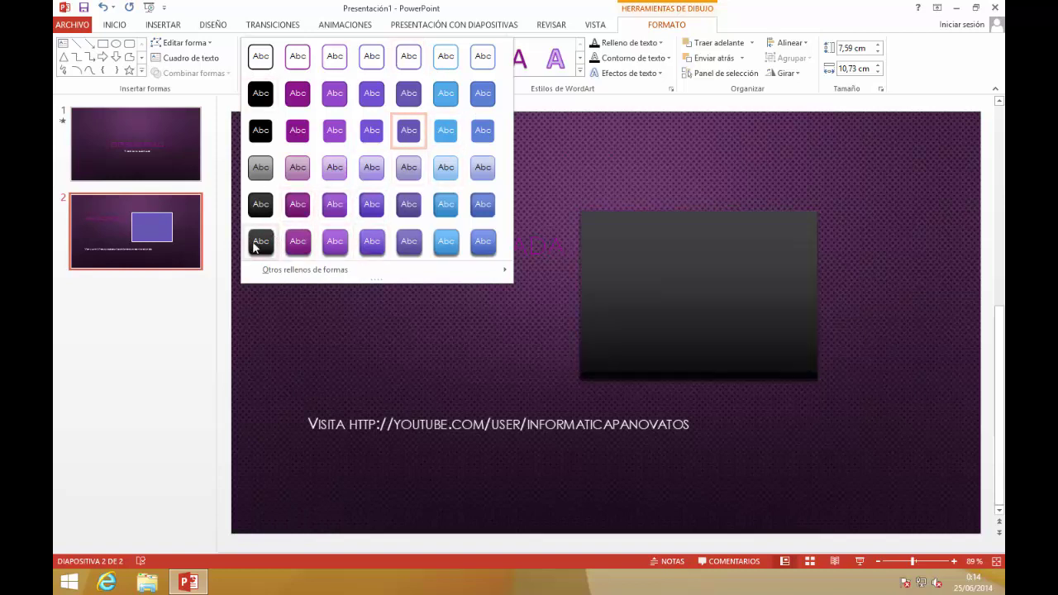
click(255, 246)
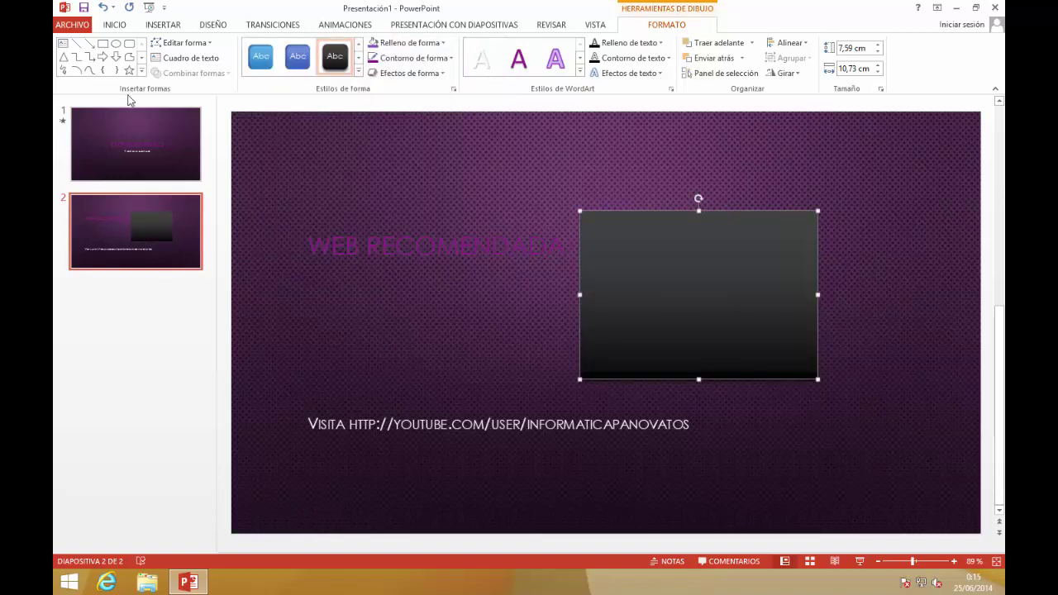
Look at the Apps list and the rectangle's Action settings without changing anything
click(152, 26)
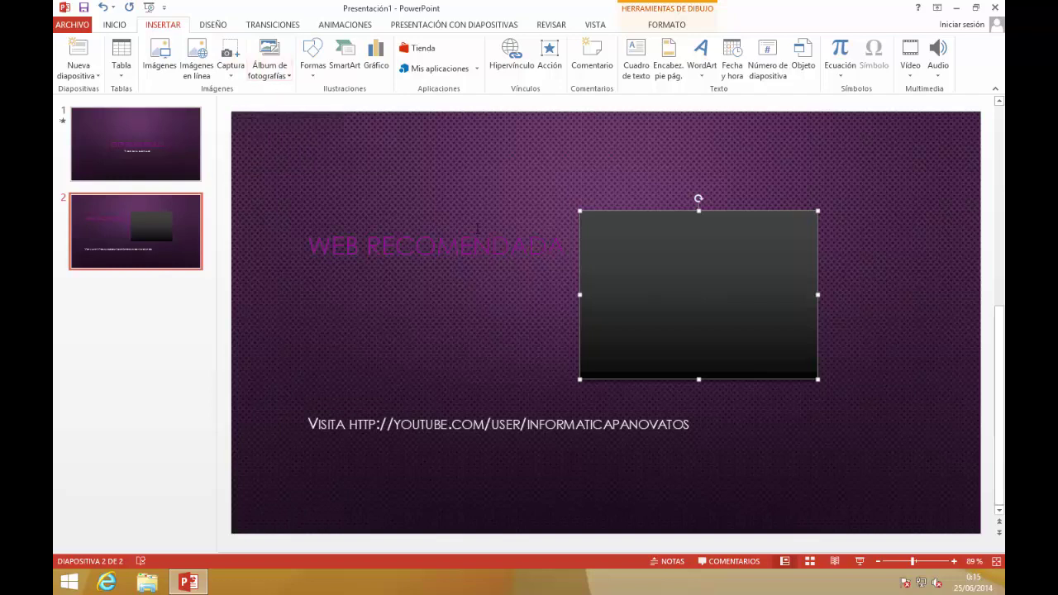
click(476, 68)
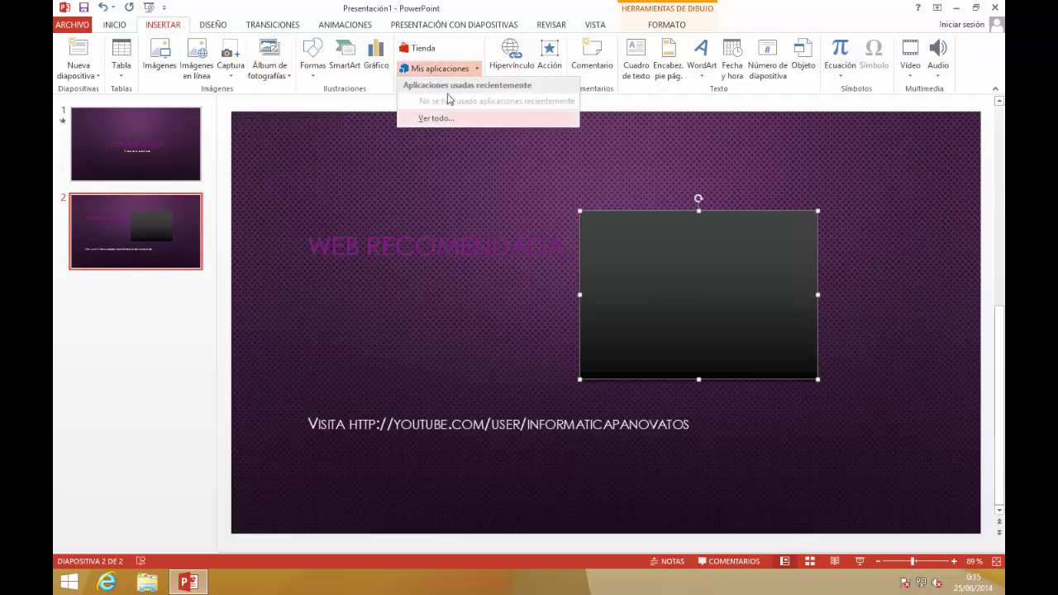
click(481, 142)
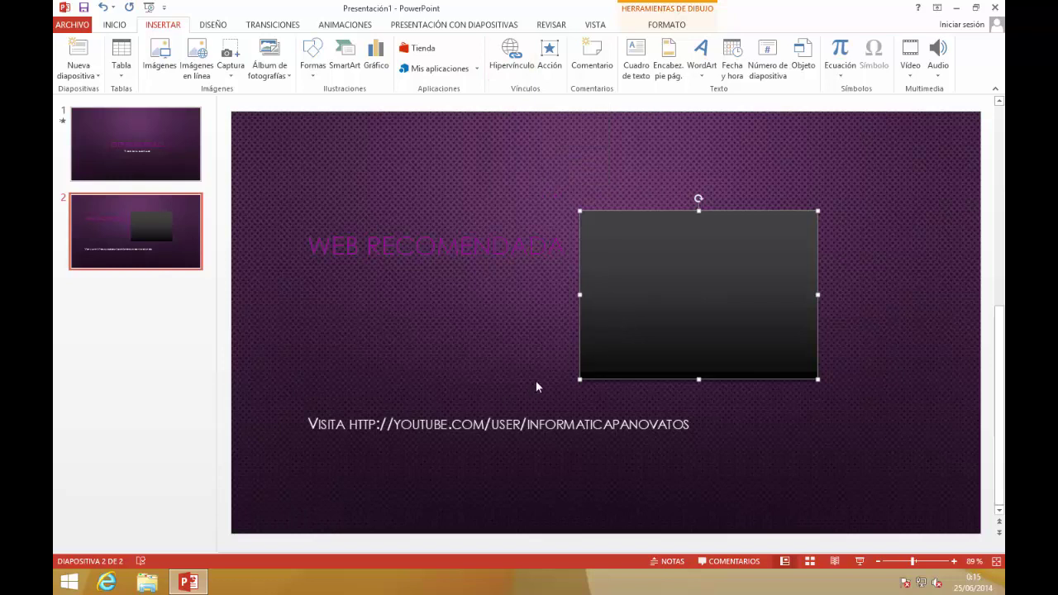
click(550, 54)
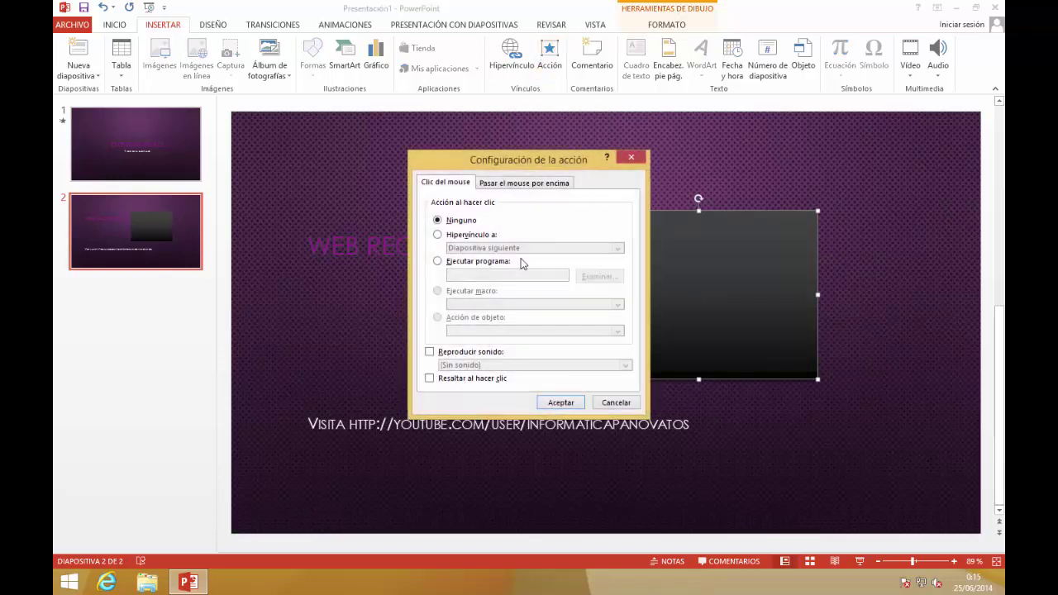
click(625, 403)
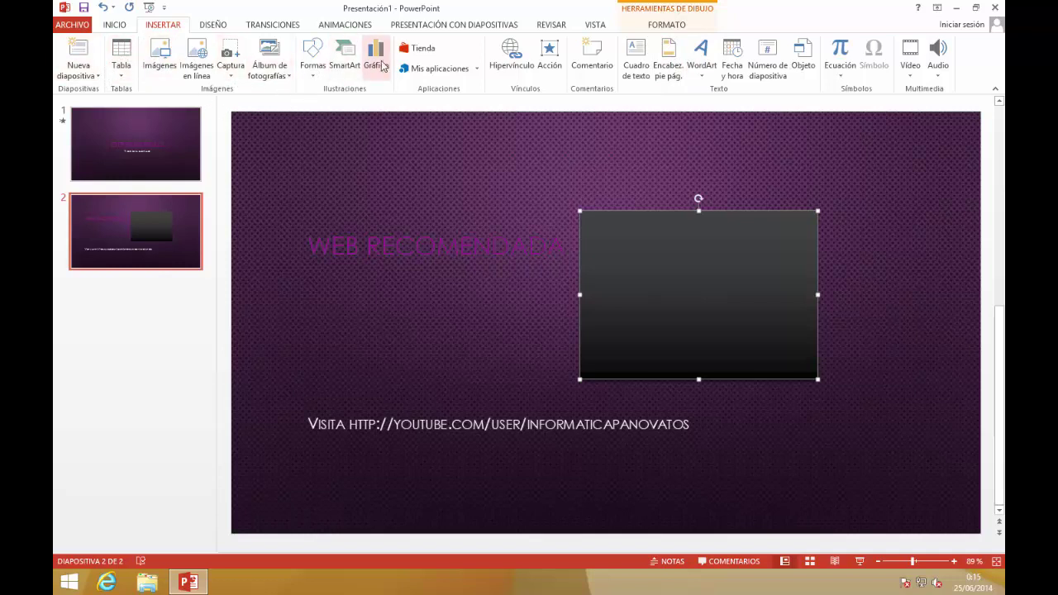
Open the Insert Chart dialog, cancel it, and return to the Home commands
click(380, 65)
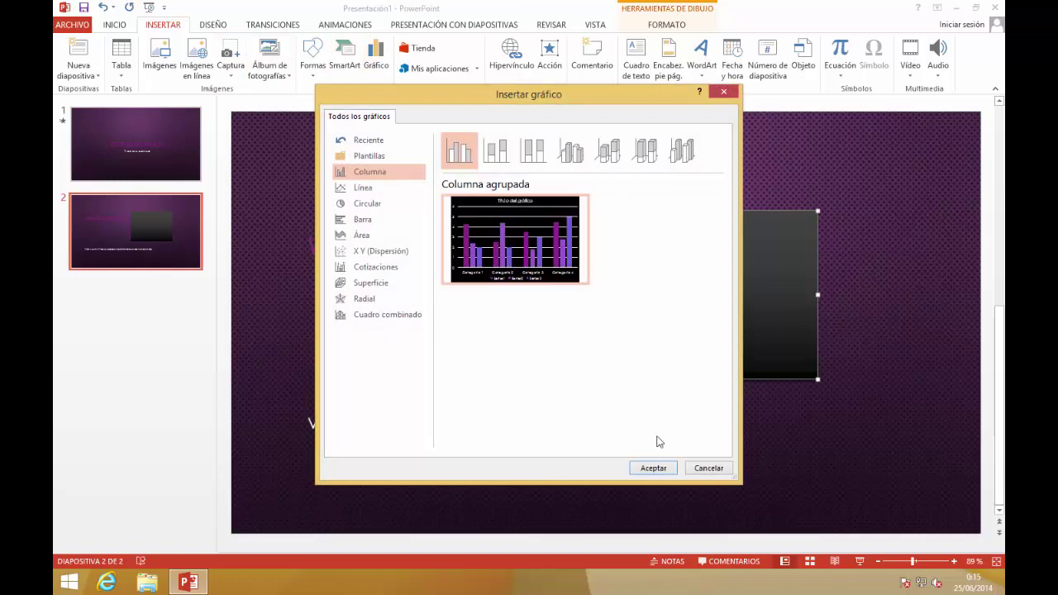
click(687, 468)
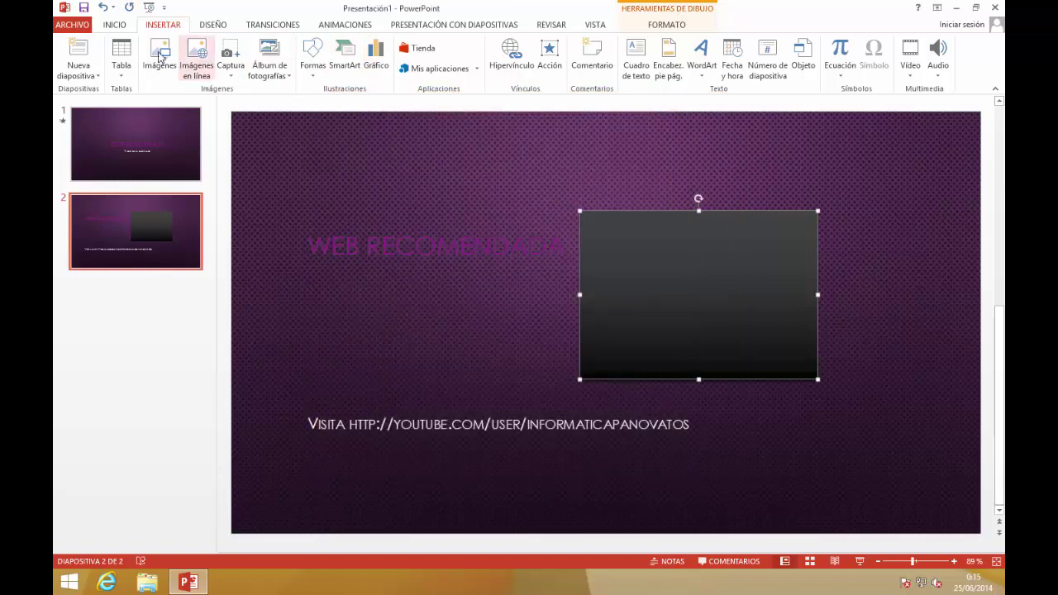
click(116, 25)
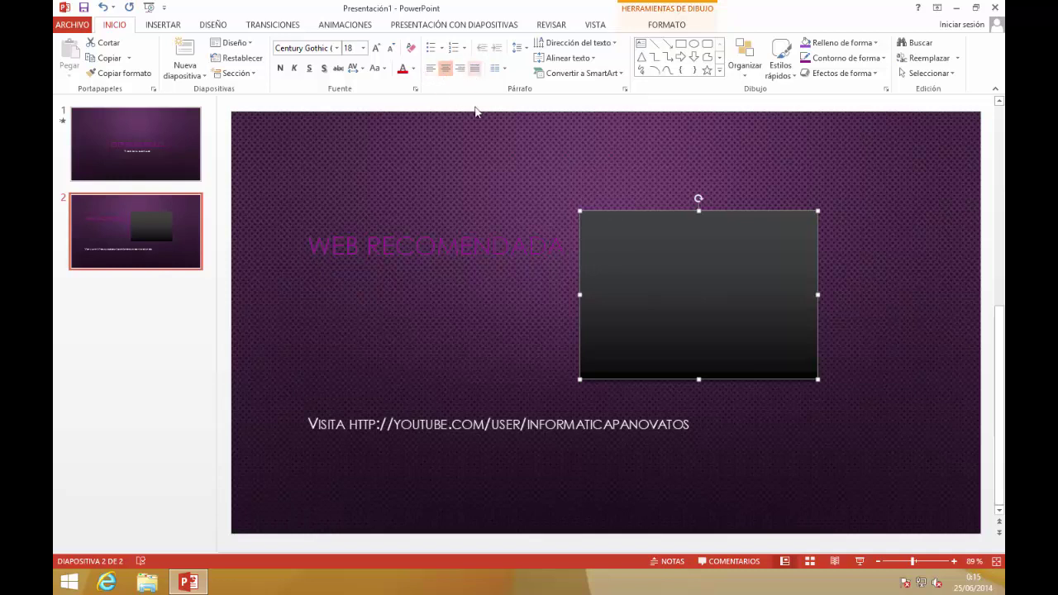
Look at the bullet and numbering styles without applying any
click(441, 47)
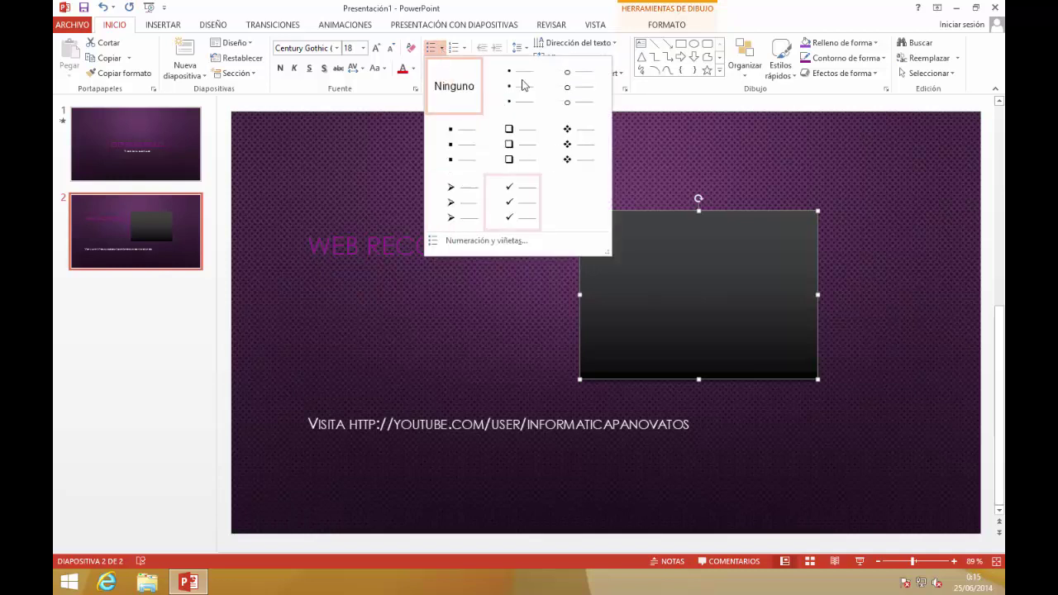
click(465, 47)
click(465, 47)
click(416, 141)
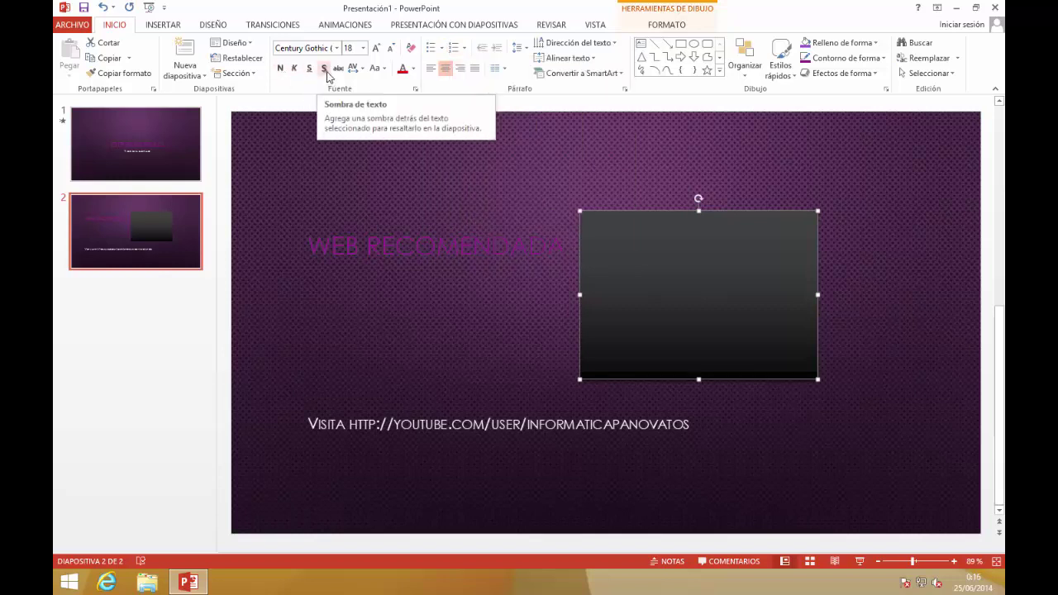
Apply a text shadow to the YouTube URL line
drag(348, 424, 690, 425)
click(386, 424)
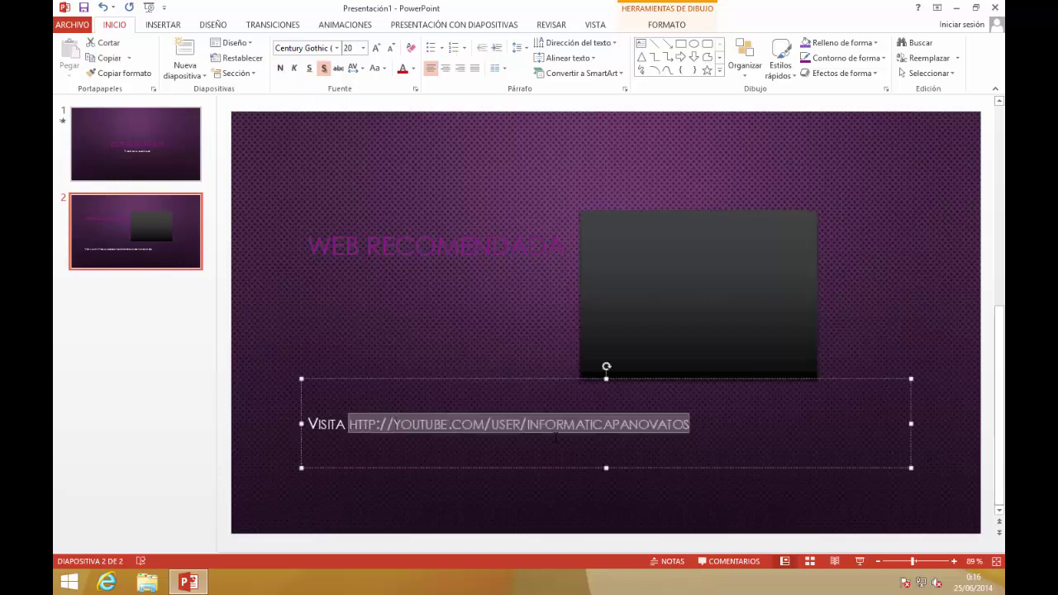
click(325, 69)
click(414, 424)
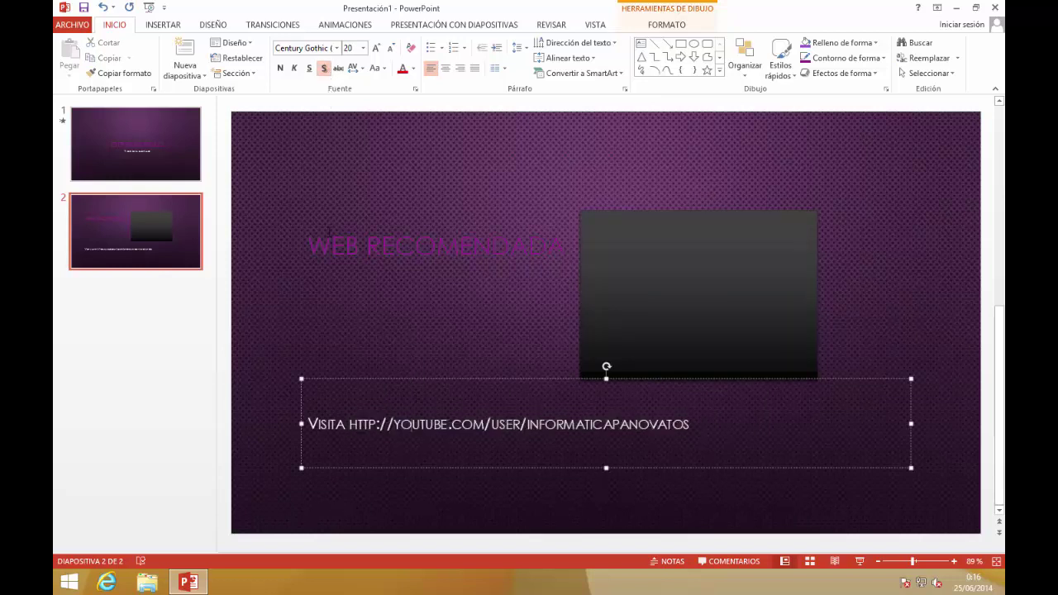
Apply a text shadow to the whole WEB RECOMENDADA title
triple_click(538, 248)
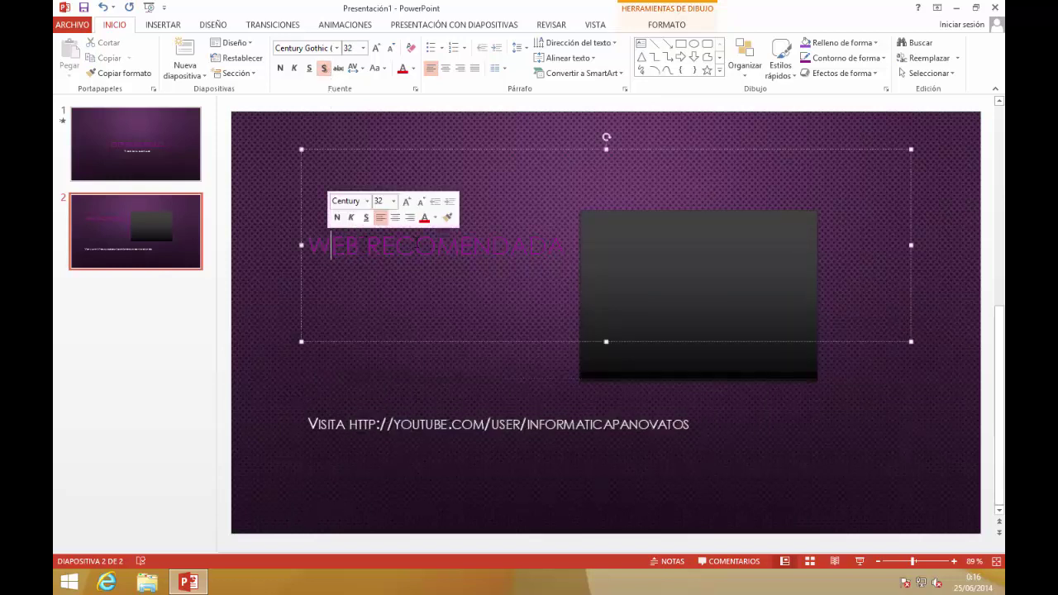
click(325, 69)
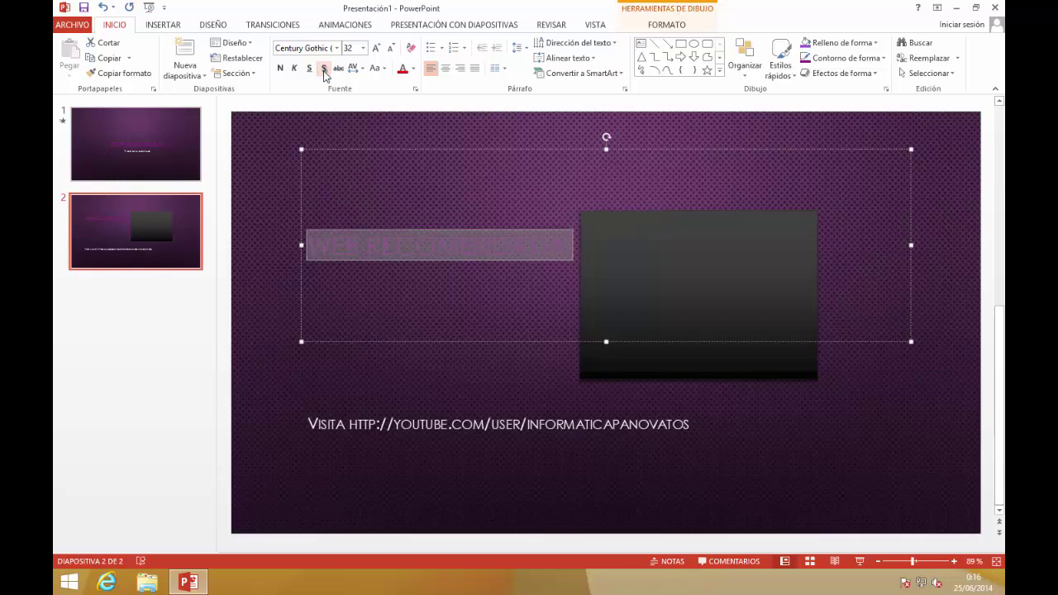
click(361, 279)
triple_click(336, 244)
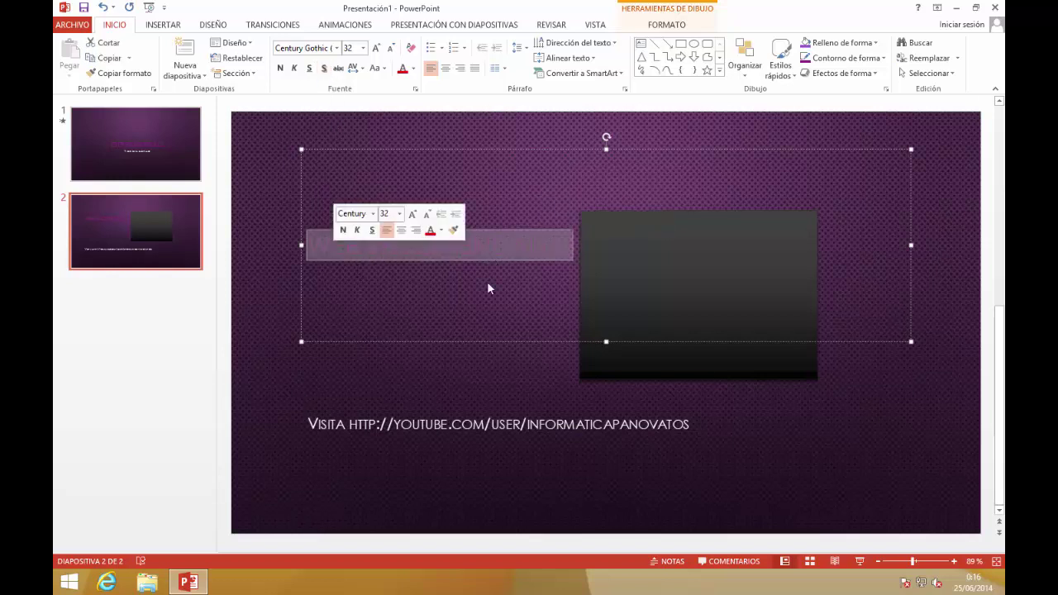
click(376, 266)
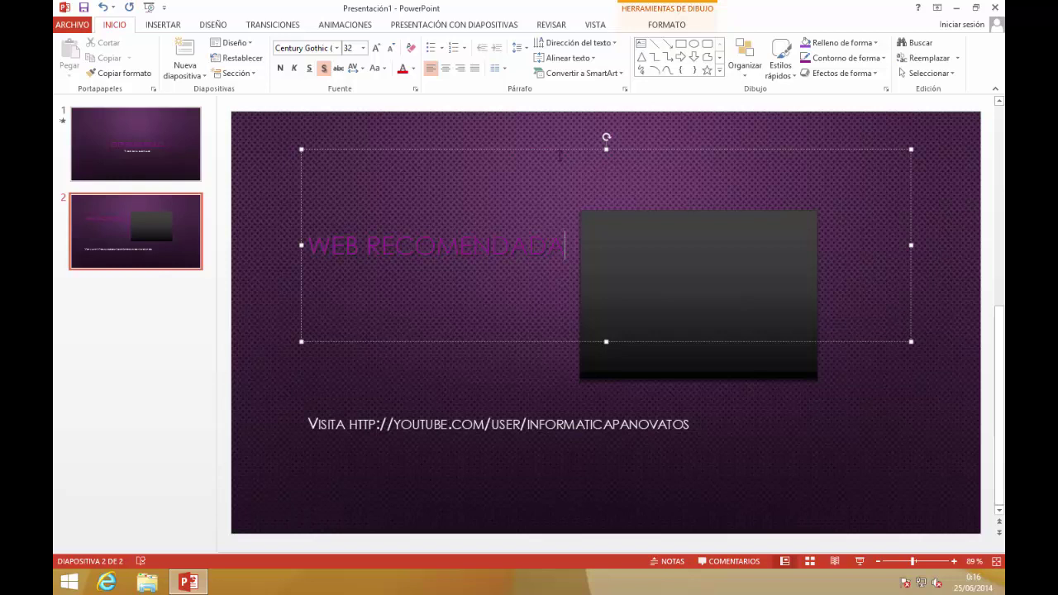
Draw a horizontal line below the title and give it a thicker outline weight
click(668, 44)
drag(443, 286, 623, 289)
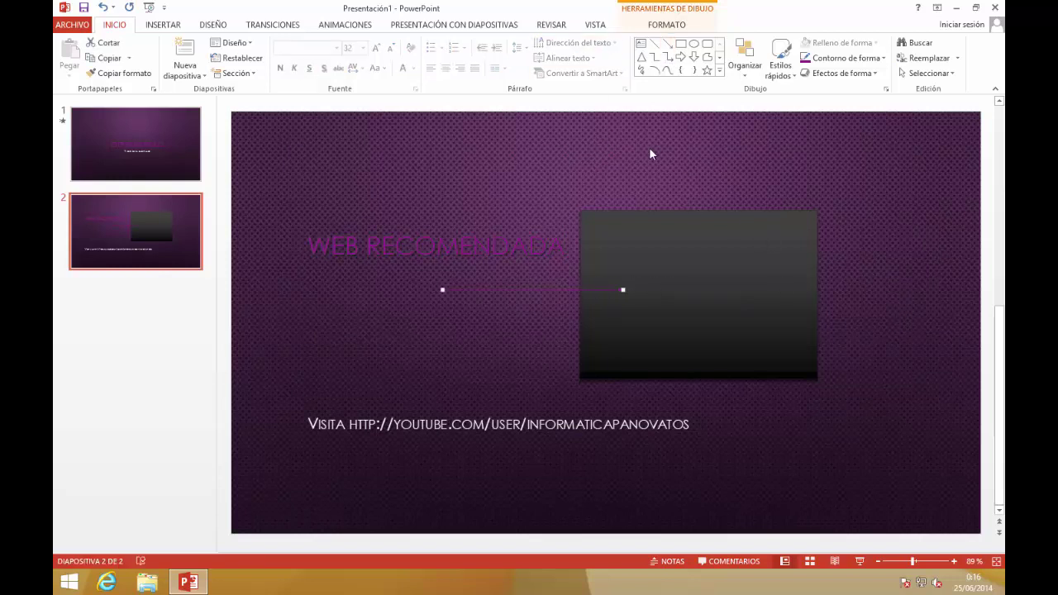
double_click(522, 291)
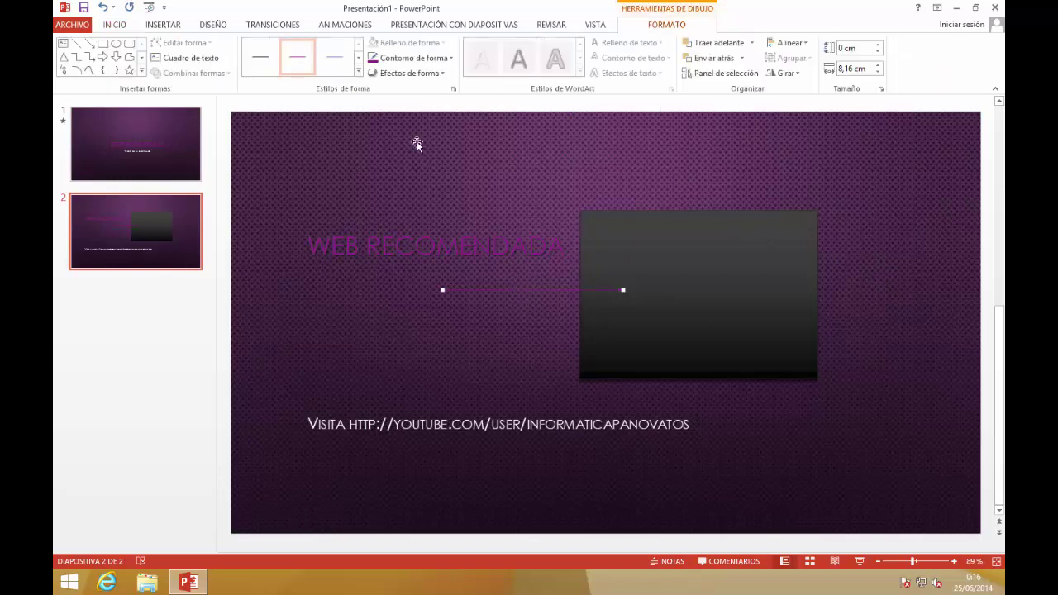
click(450, 60)
mouse_move(459, 234)
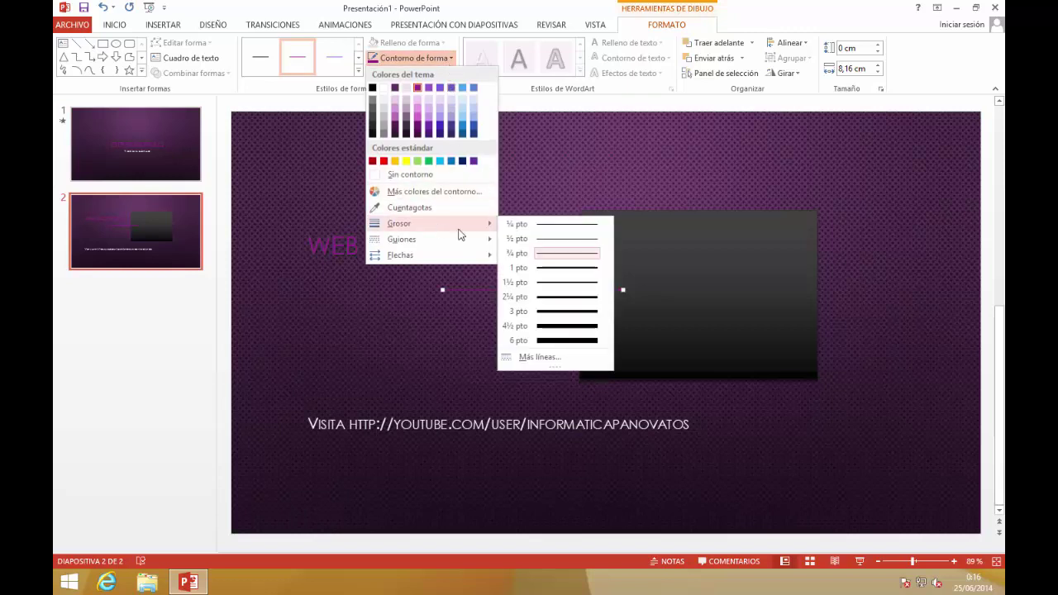
click(579, 295)
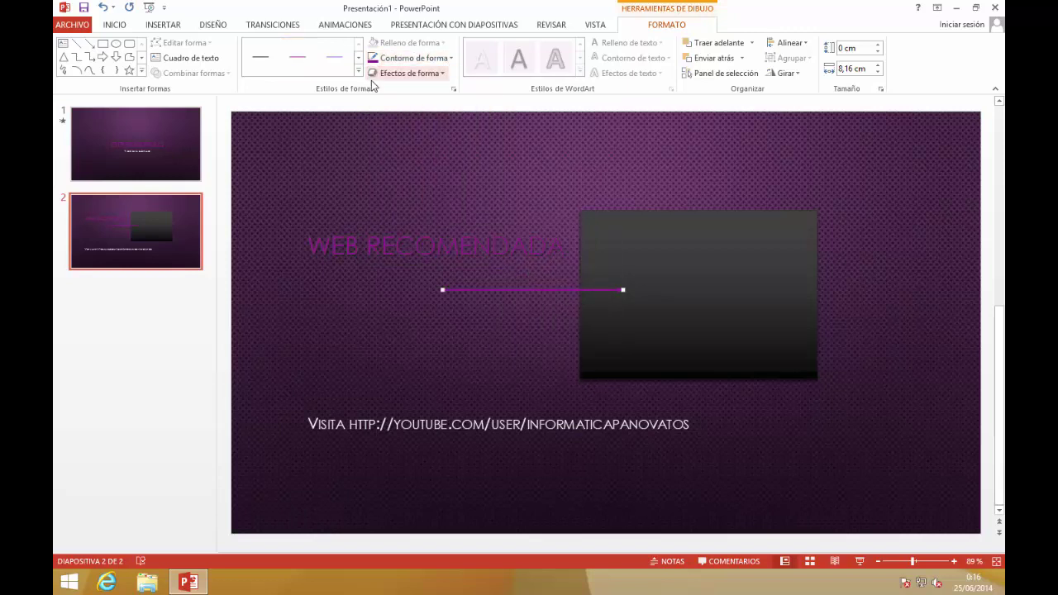
Add a reflection effect and a perspective shadow to the line
click(408, 73)
mouse_move(403, 157)
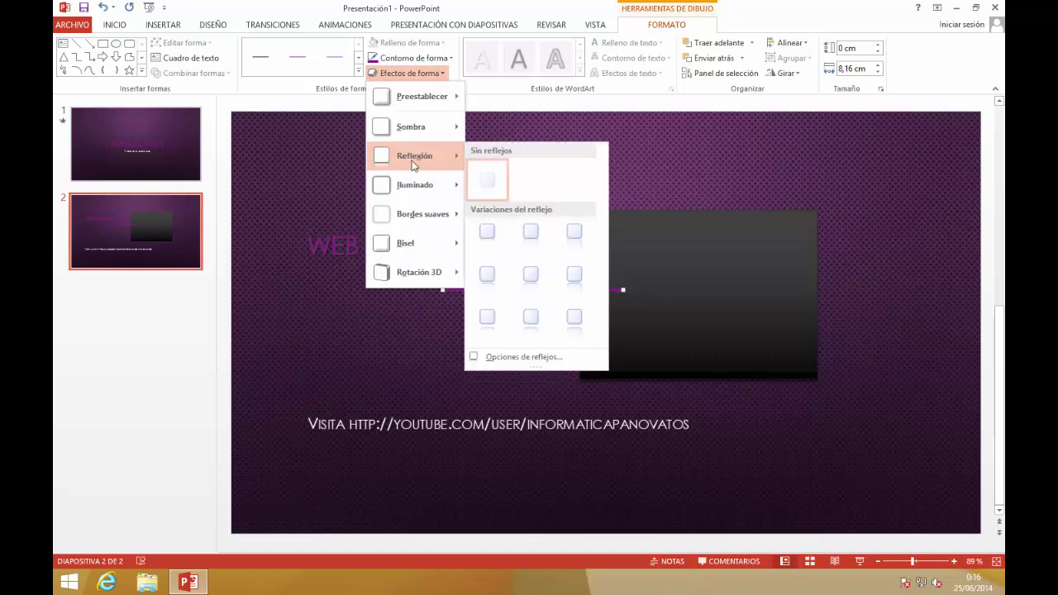
click(534, 245)
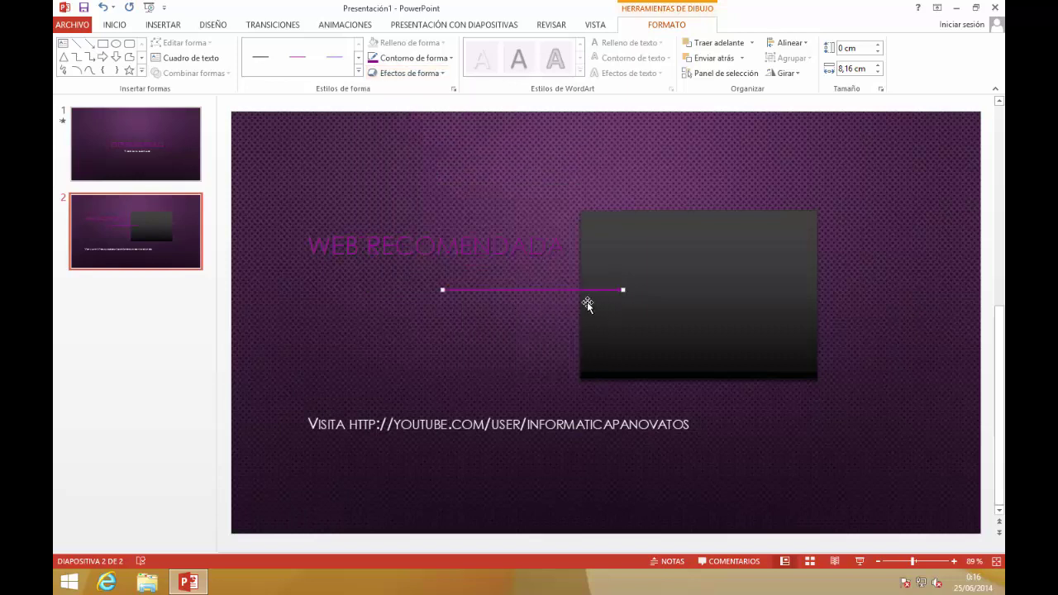
click(405, 72)
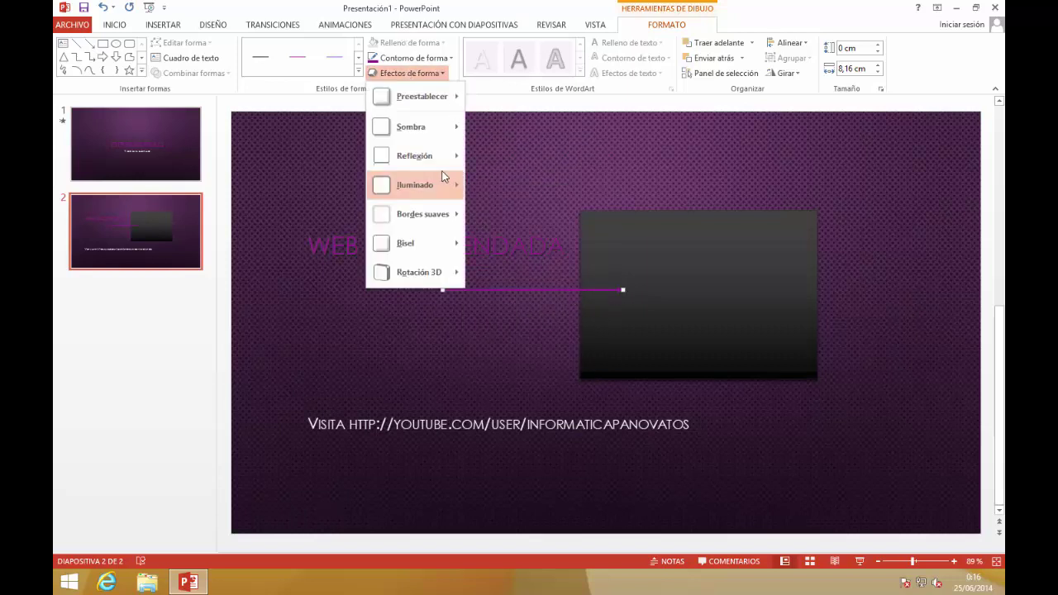
mouse_move(439, 122)
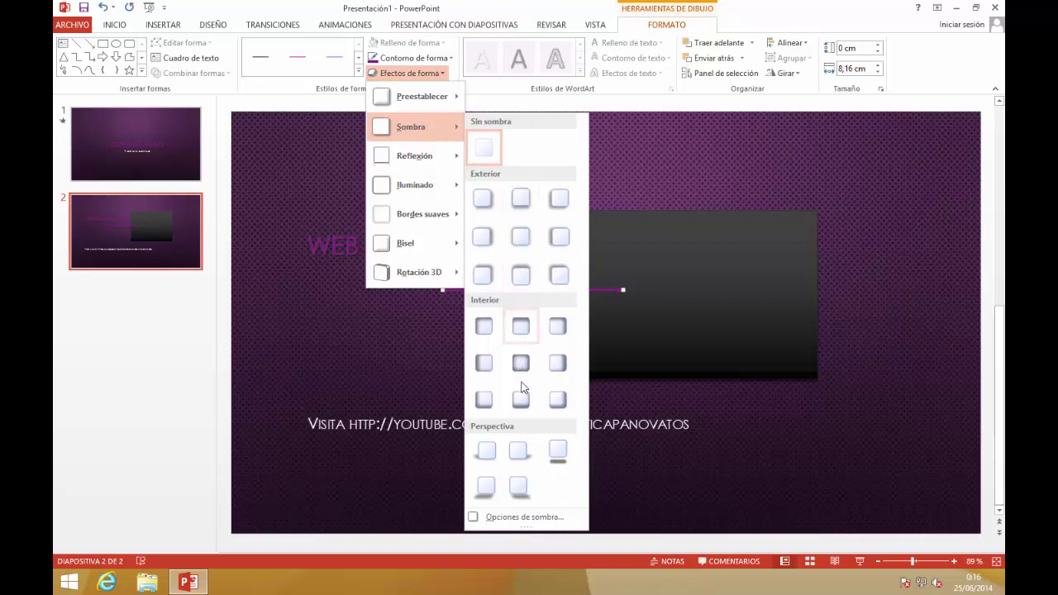
click(556, 451)
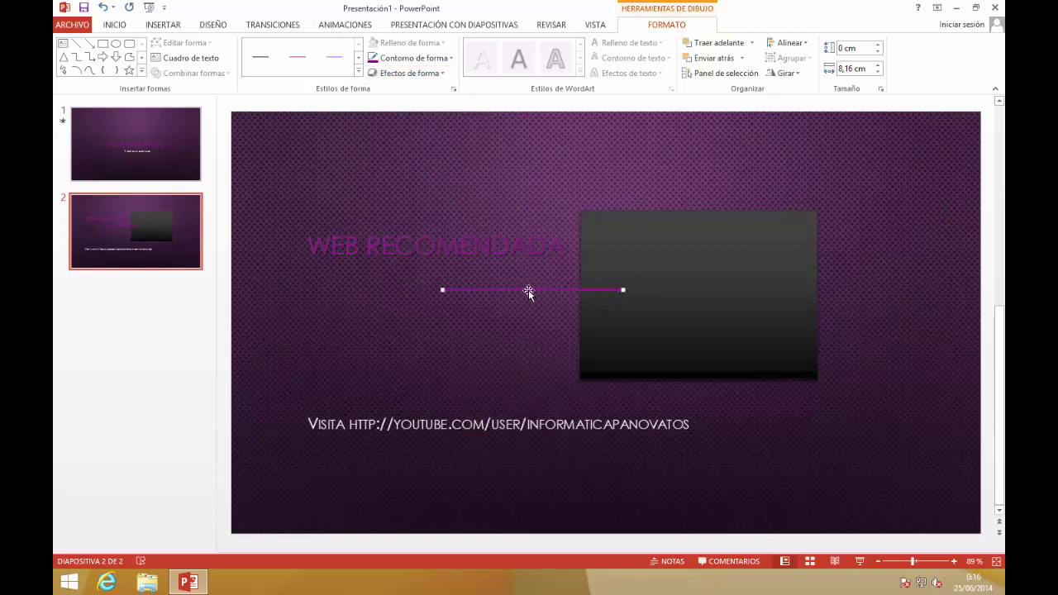
Move the purple line onto the dark rectangle and tilt it with a Parallel 3D rotation preset
drag(528, 289, 675, 255)
click(414, 72)
mouse_move(401, 241)
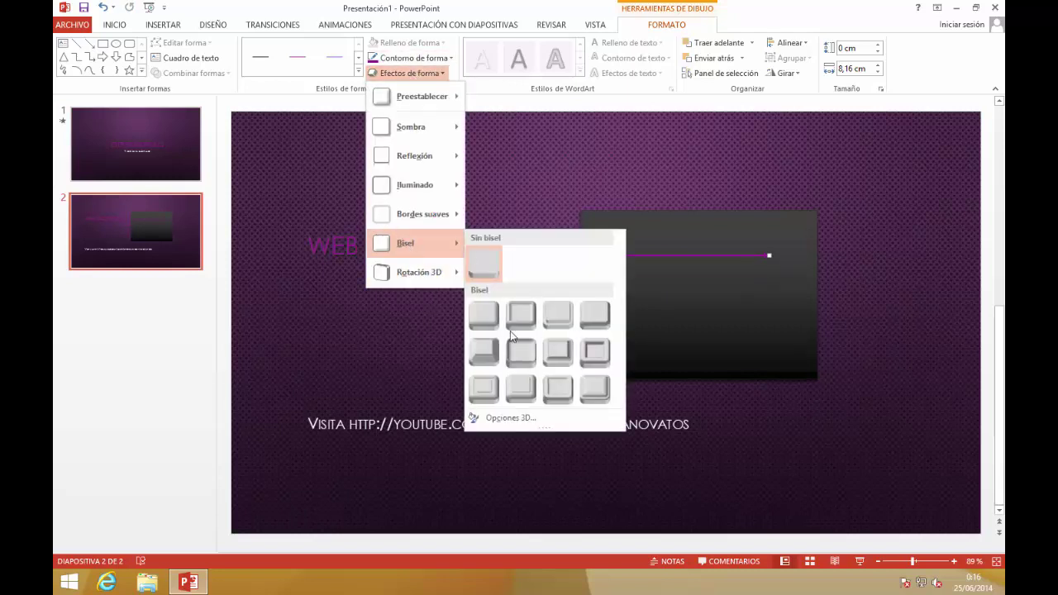
mouse_move(411, 279)
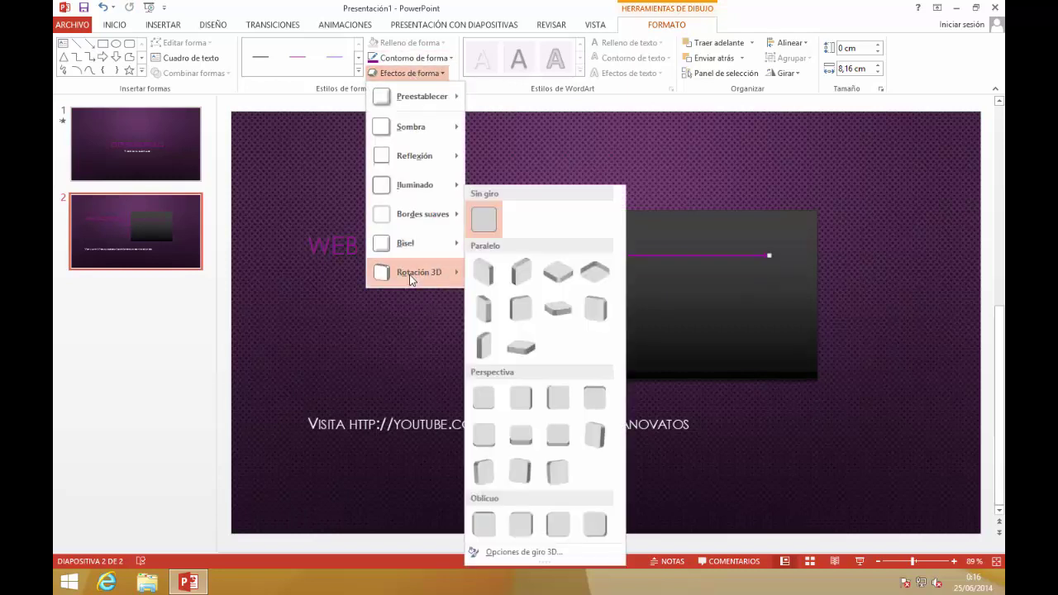
click(485, 344)
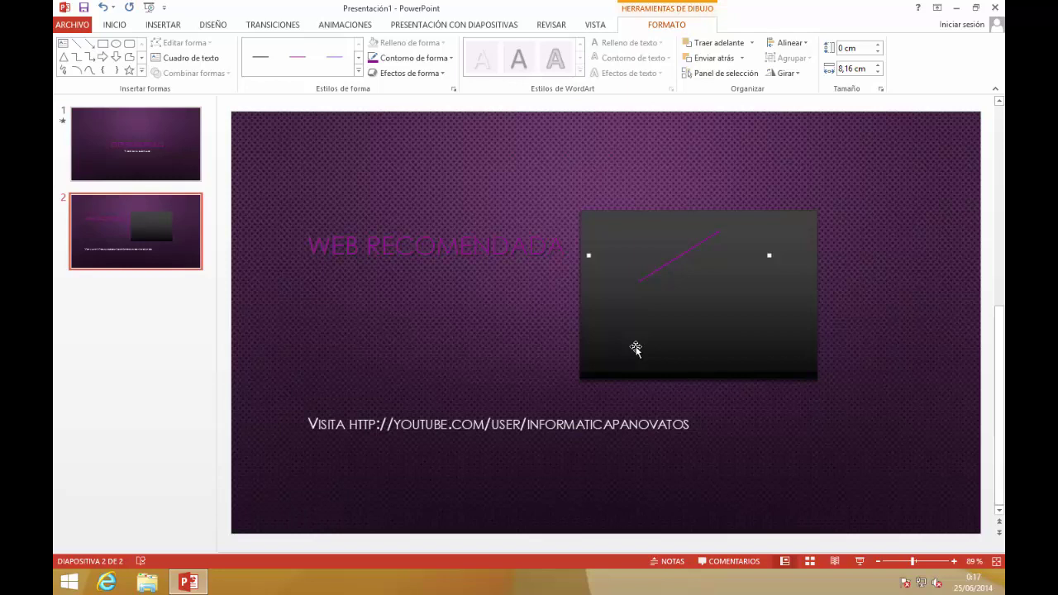
Drag the tilted line left off the rectangle to just below the WEB RECOMENDADA title
click(636, 348)
click(679, 254)
drag(680, 254, 411, 302)
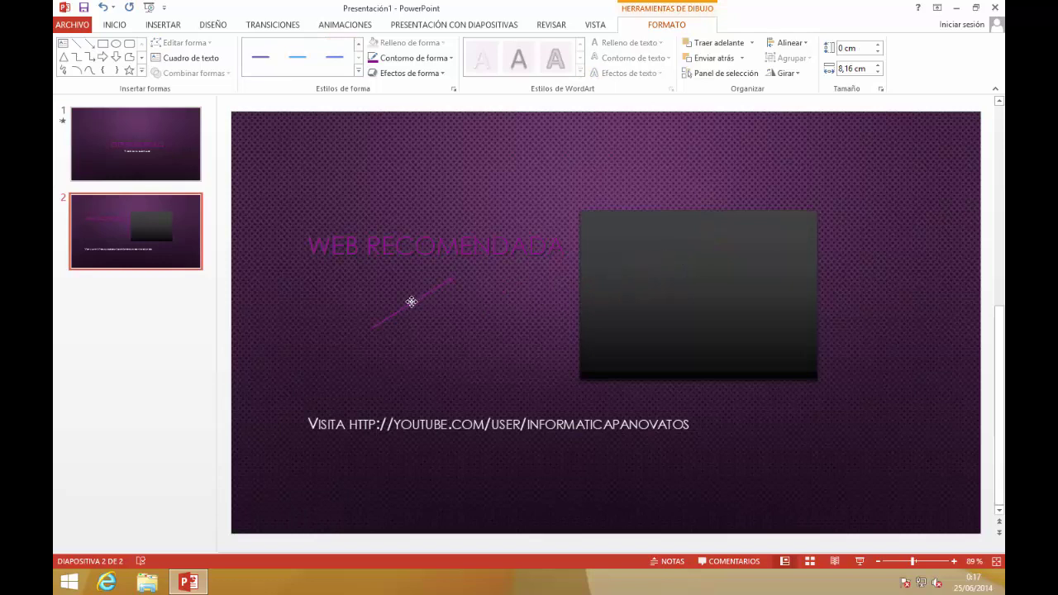